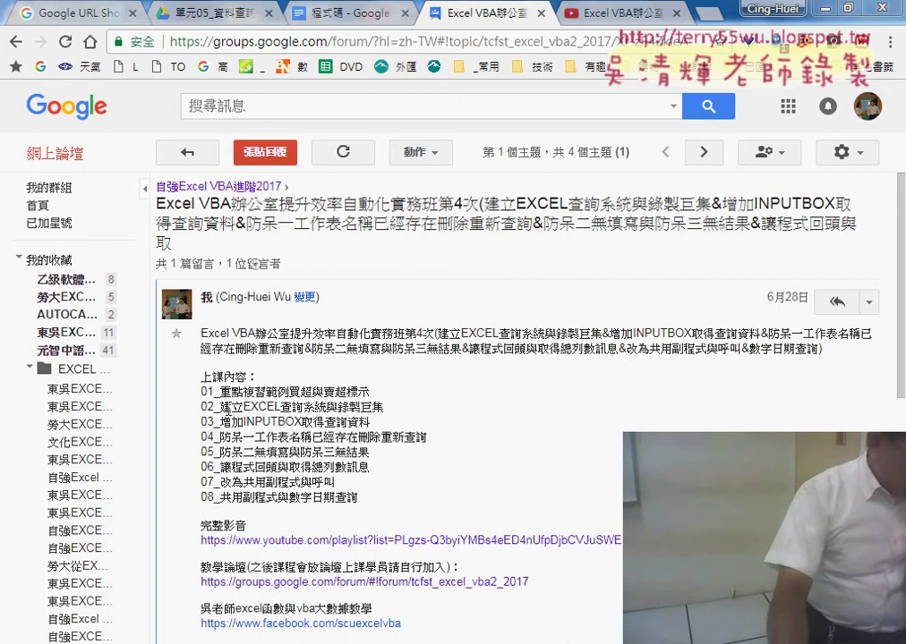
Step: Highlight 'EXCEL查詢系' in item 02 of the Google Groups course outline
drag(244, 407, 315, 408)
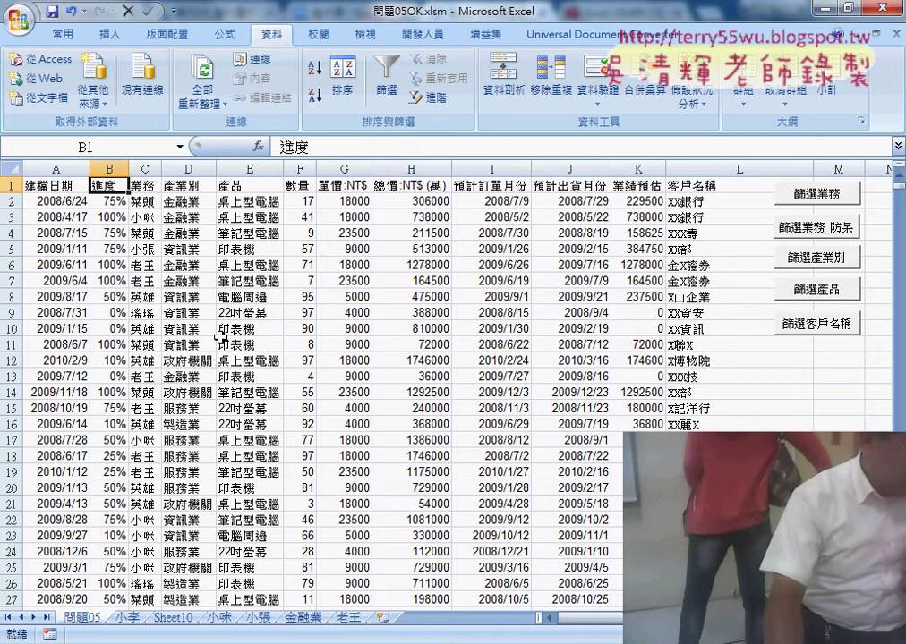
Step: Compare the 業務 column C on the 問題05 and 小咪 sheets, ending back on 問題05
click(147, 167)
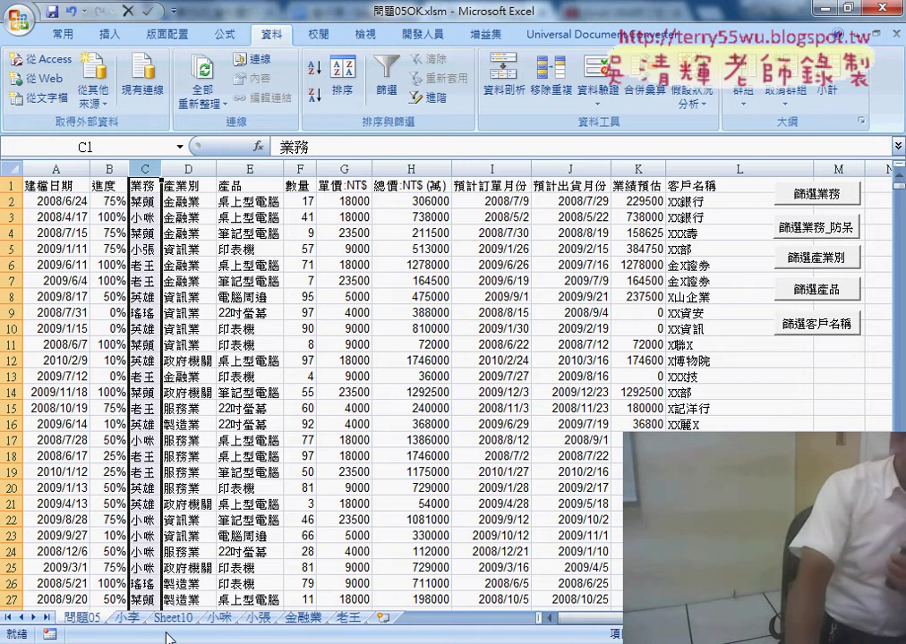
click(219, 619)
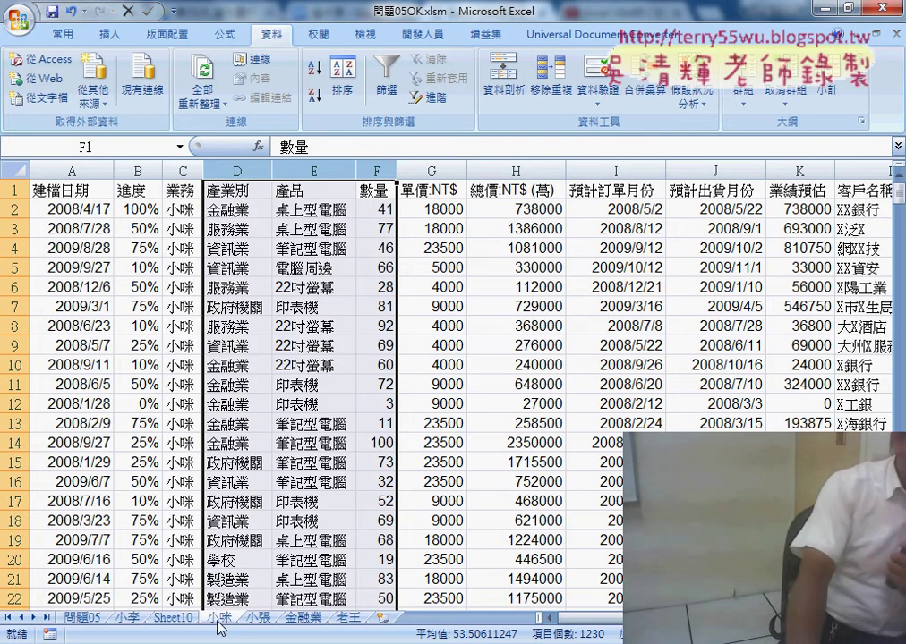
click(182, 170)
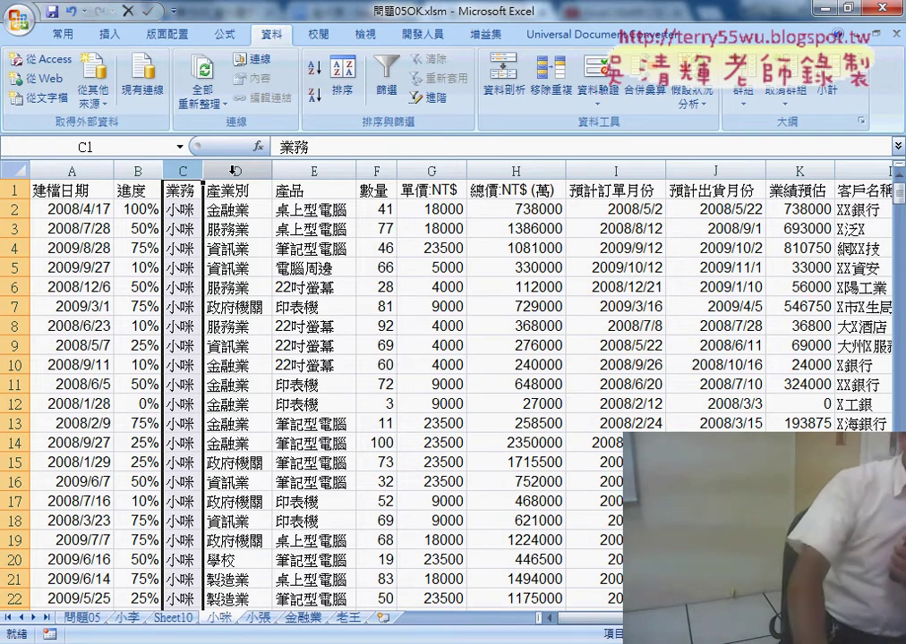
click(86, 617)
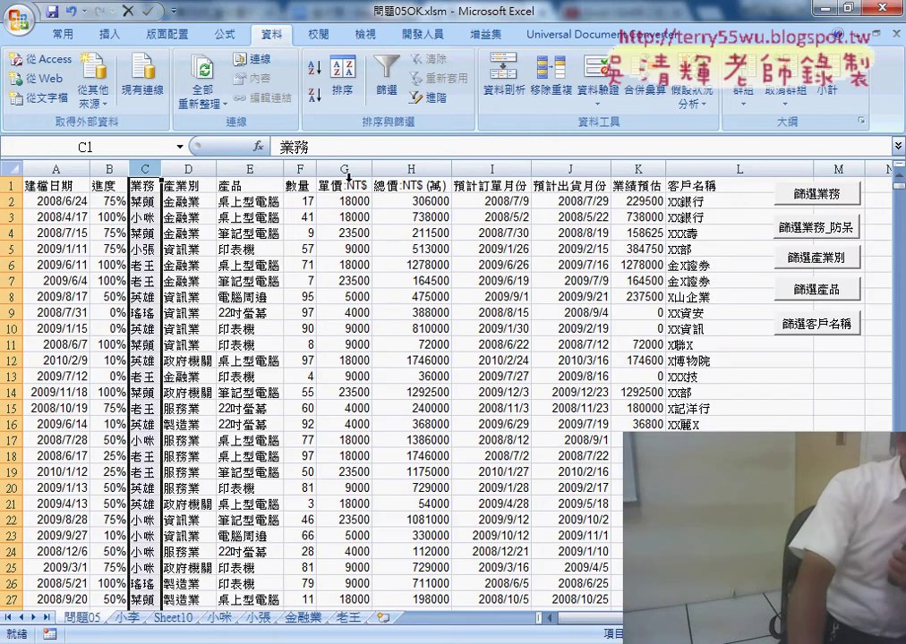
Step: Reapply AutoFilter from cell C1 so every row-1 header gets a filter dropdown
click(391, 85)
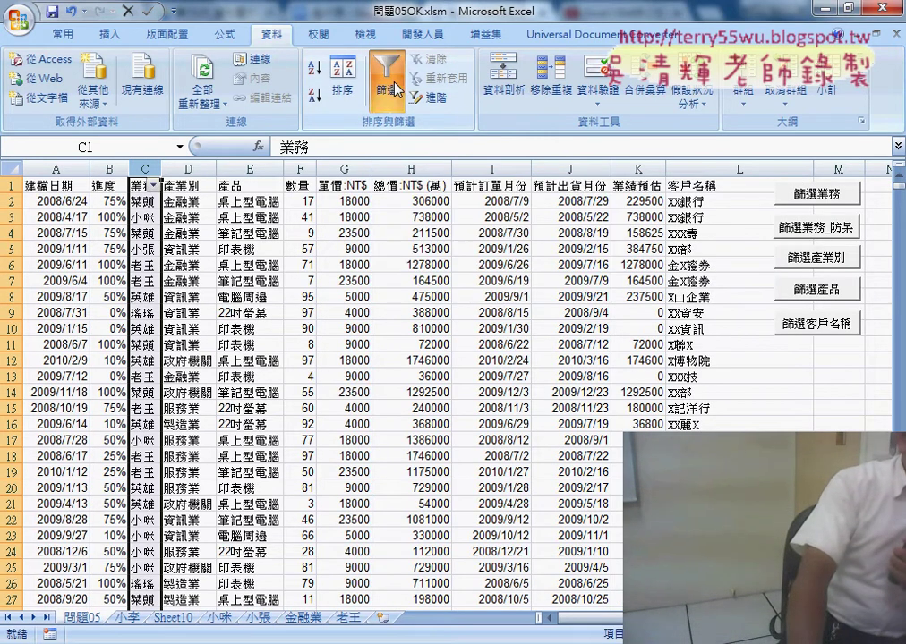
click(139, 184)
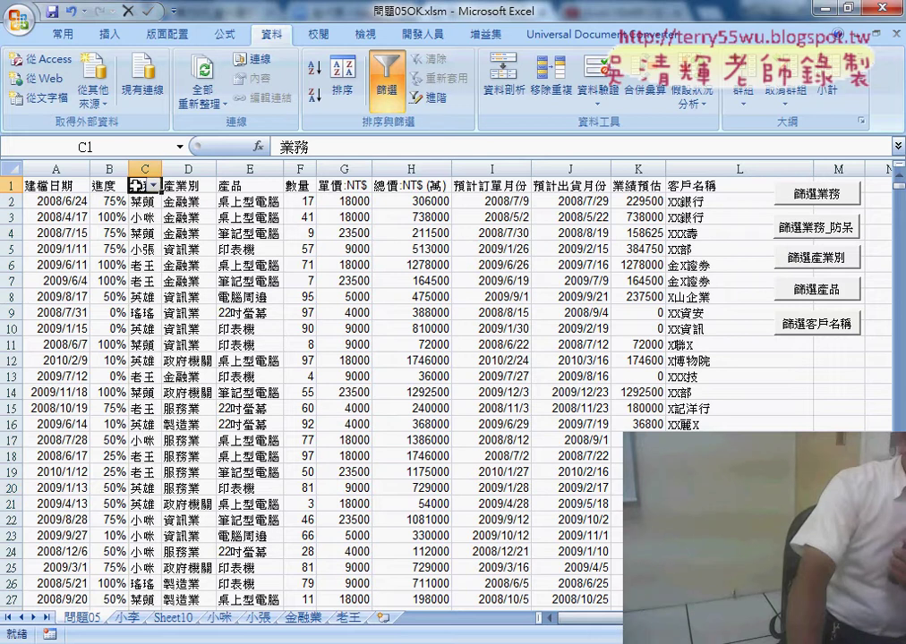
key(ctrl+shift+l)
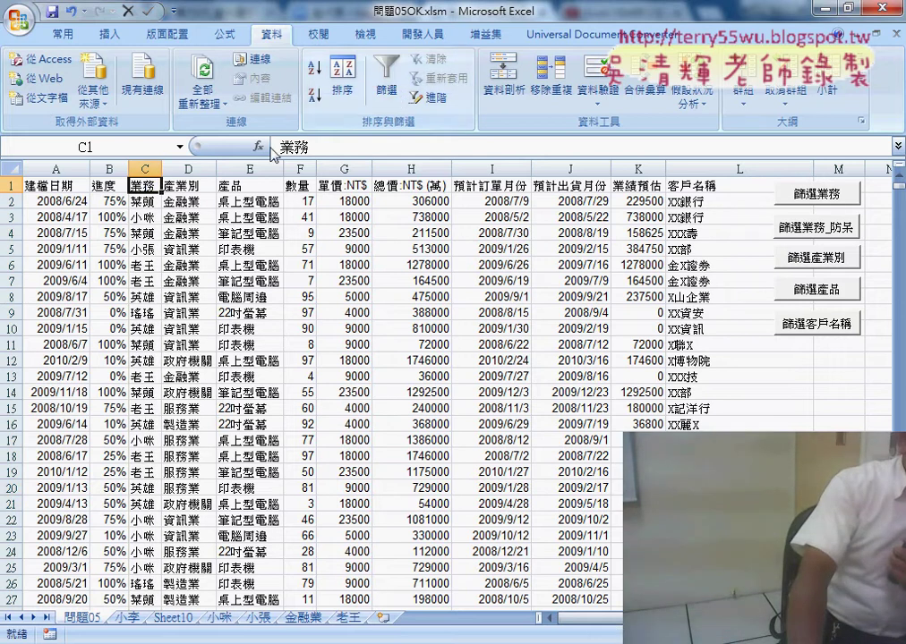
click(387, 90)
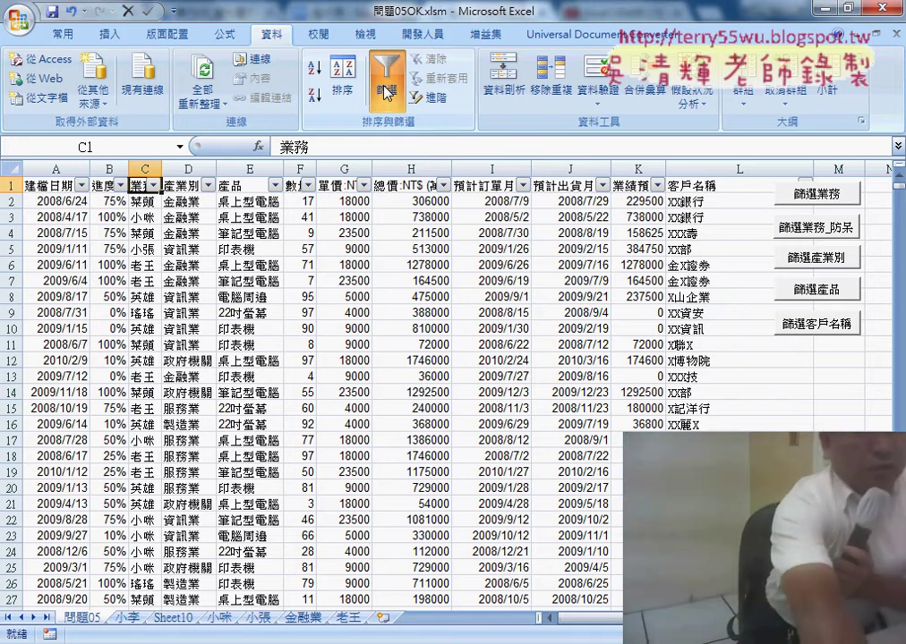
Step: Inspect the text, number and date filter options for 業務, 總價 and 建檔日期
click(154, 186)
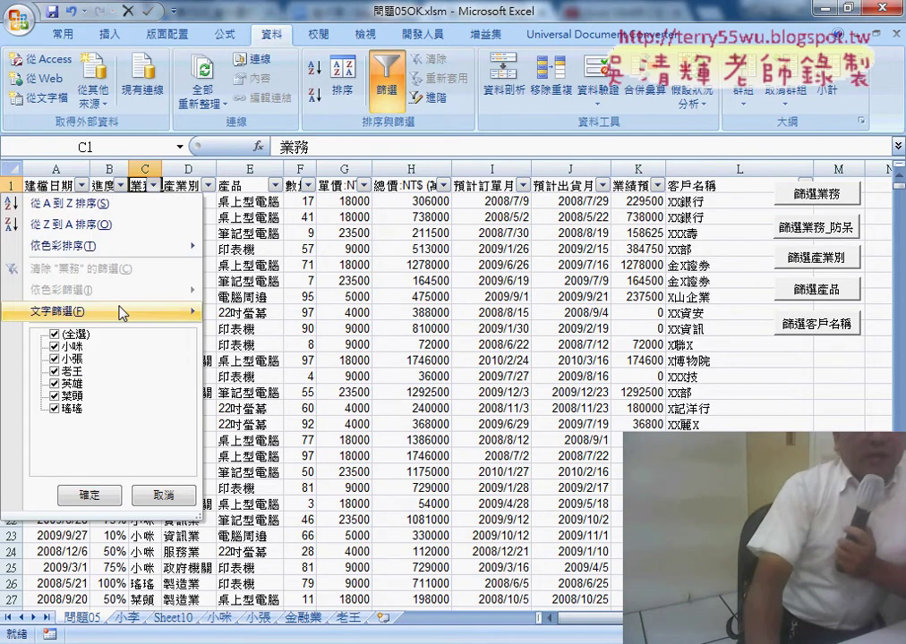
mouse_move(121, 313)
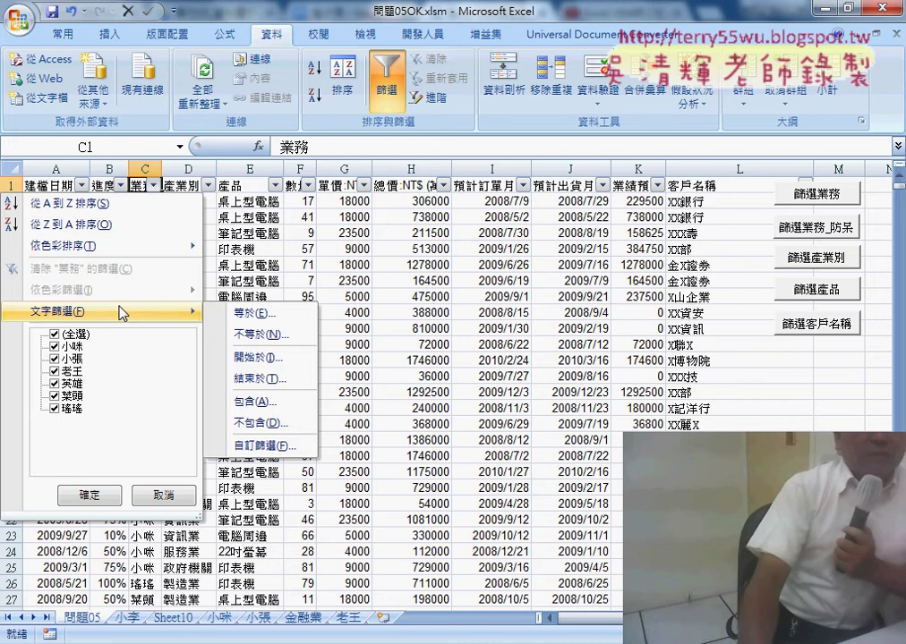
click(445, 187)
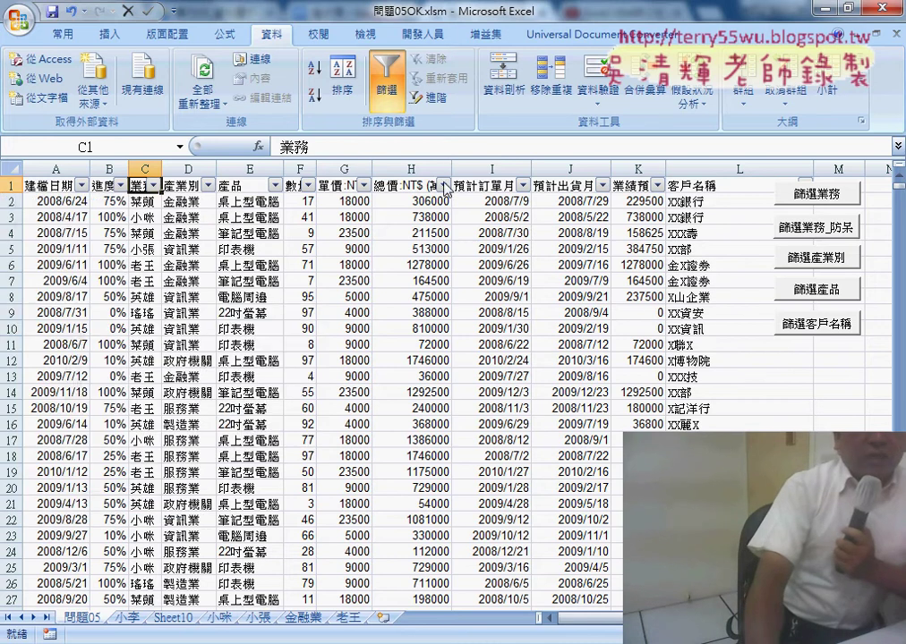
click(445, 187)
mouse_move(376, 317)
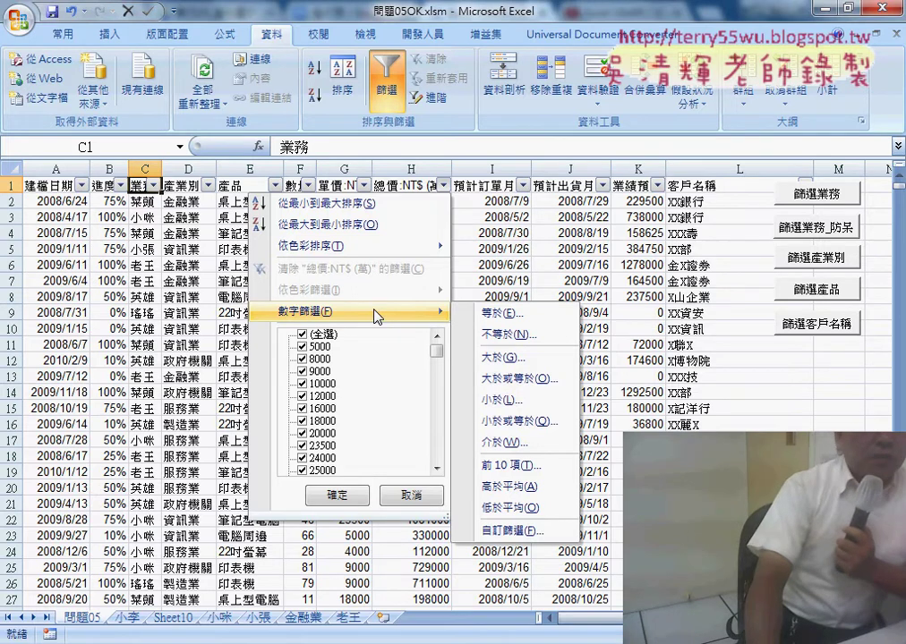
key(Escape)
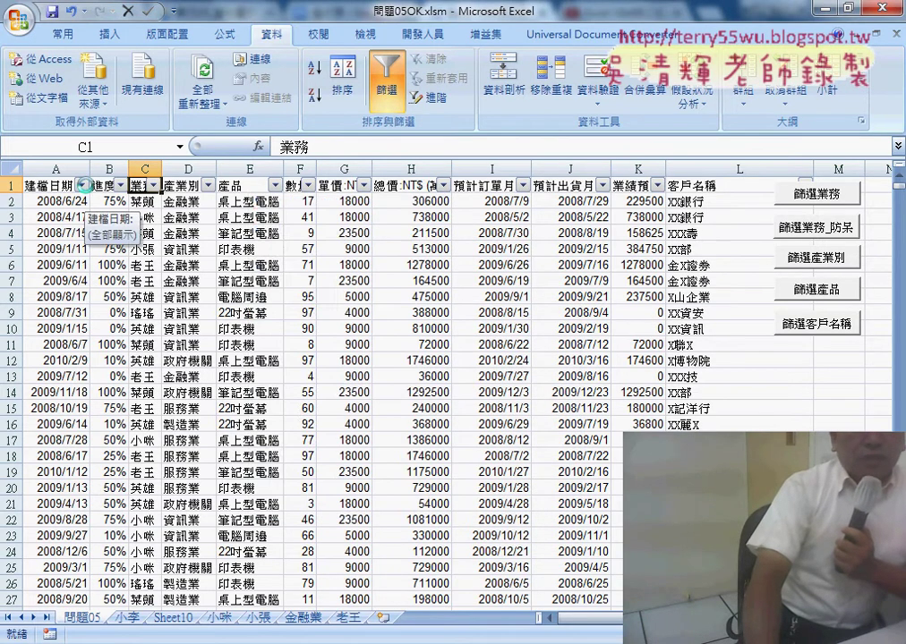
click(82, 185)
mouse_move(93, 313)
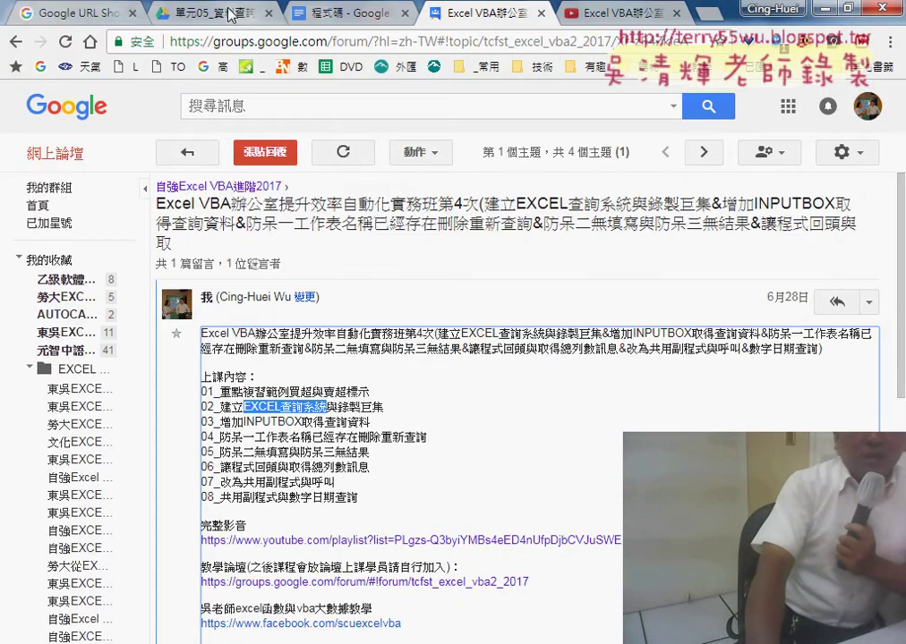
Step: Open the 程式碼 notes and select the numbered 篩選業務 macro recording steps
click(315, 22)
scroll(344, 376, down, 3)
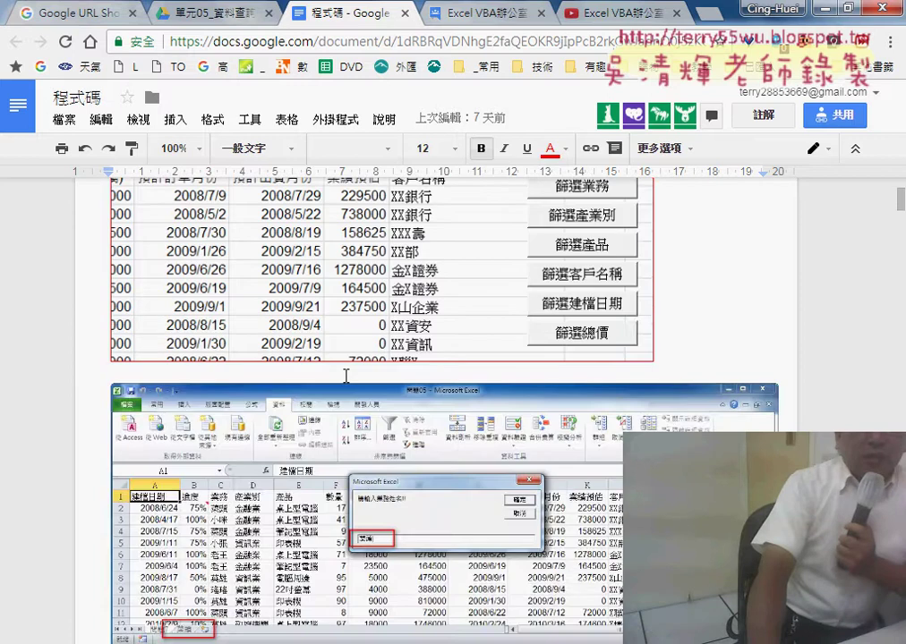
scroll(344, 376, down, 4)
scroll(346, 375, down, 2)
scroll(345, 375, up, 1)
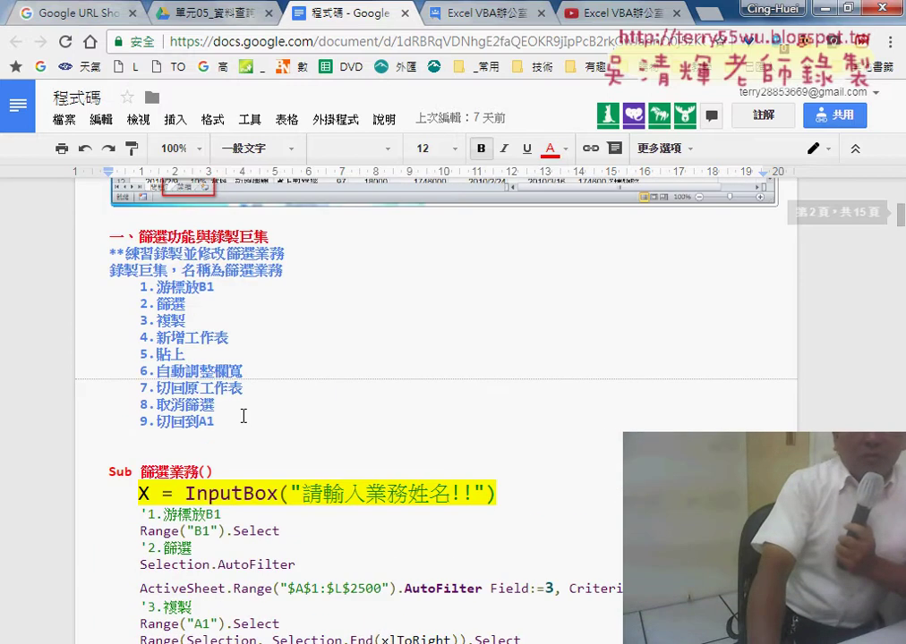
drag(215, 422, 101, 270)
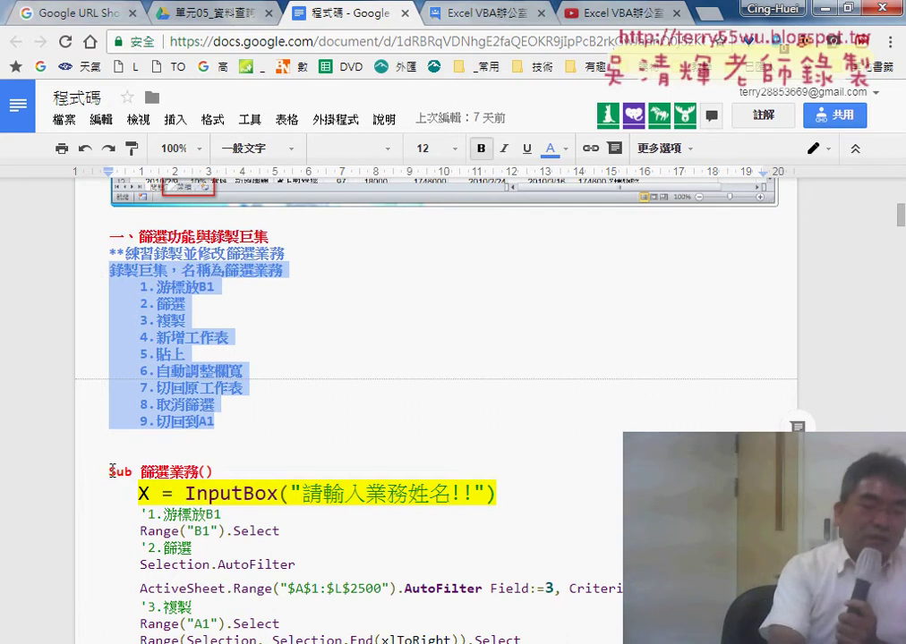
scroll(112, 471, down, 3)
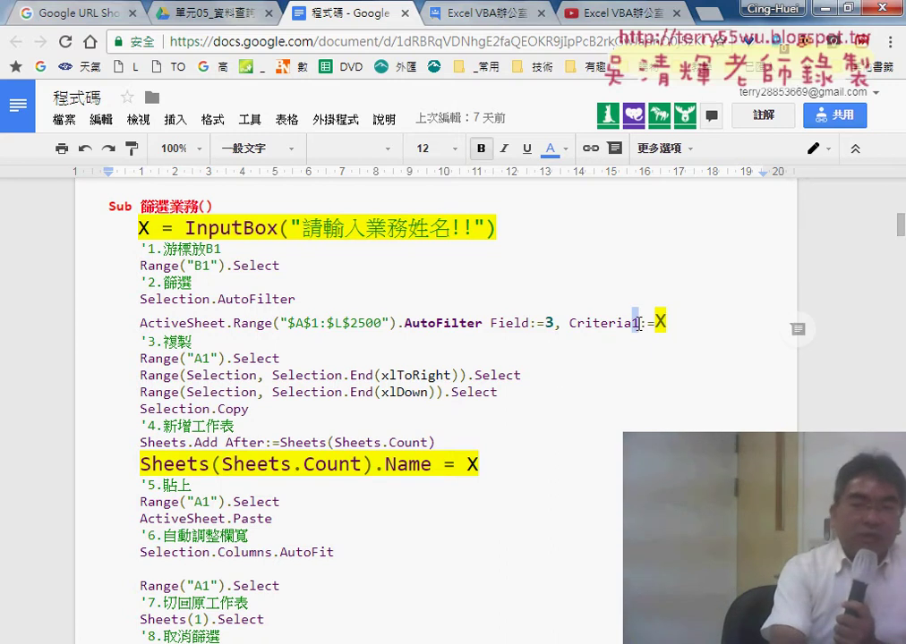
drag(631, 324, 637, 324)
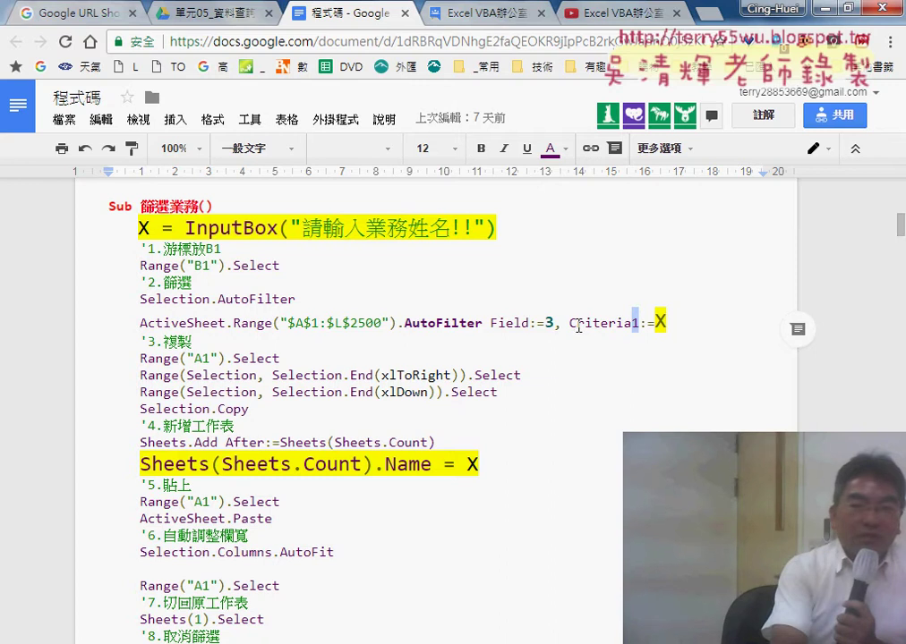
drag(569, 324, 624, 324)
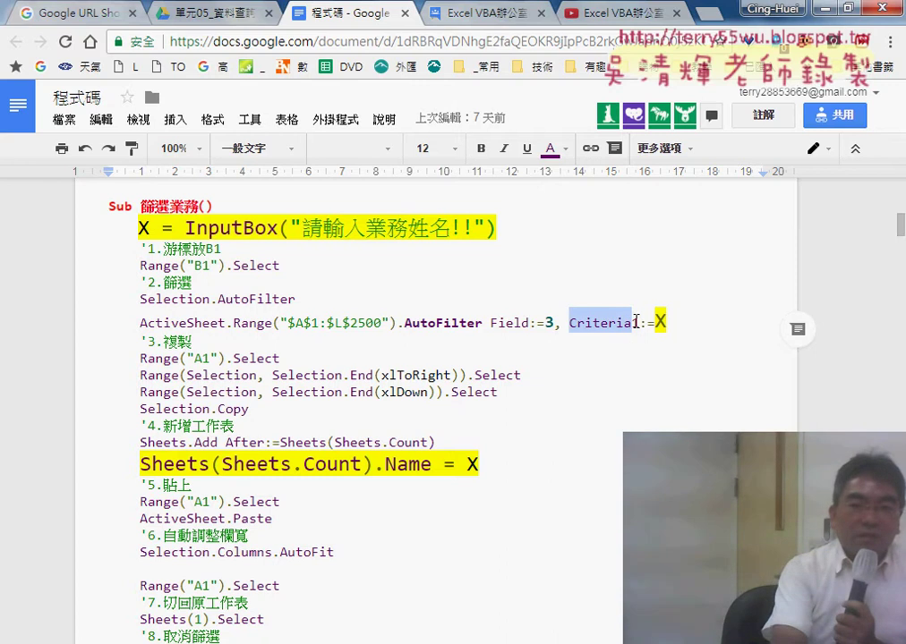
click(640, 321)
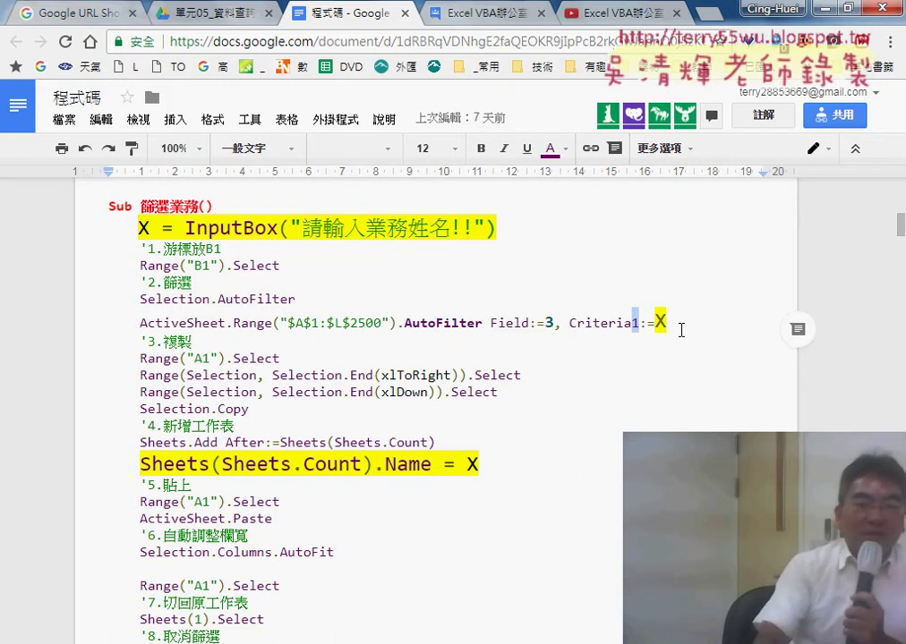
scroll(435, 398, up, 1)
scroll(391, 419, up, 2)
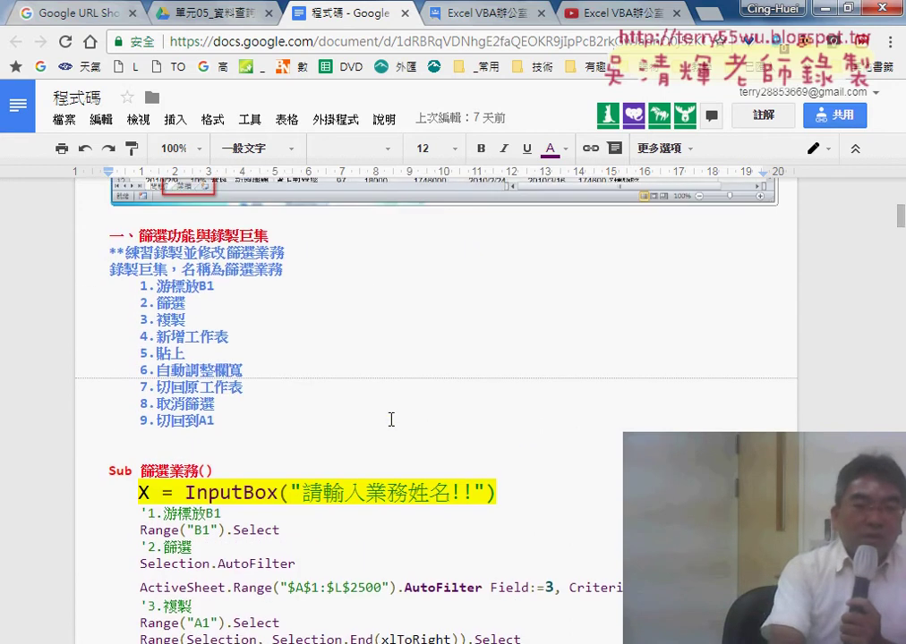
drag(112, 270, 167, 269)
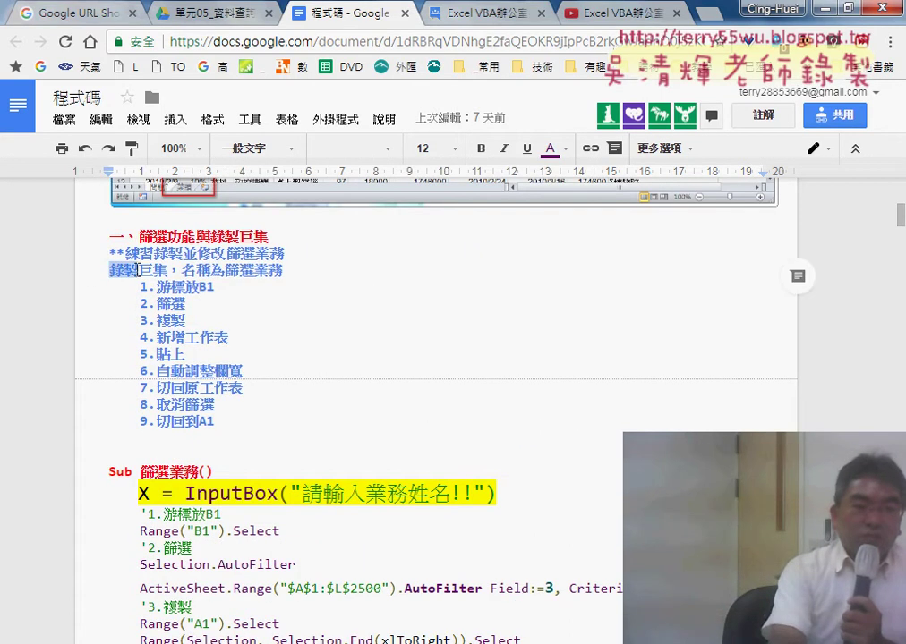
key(ctrl+b)
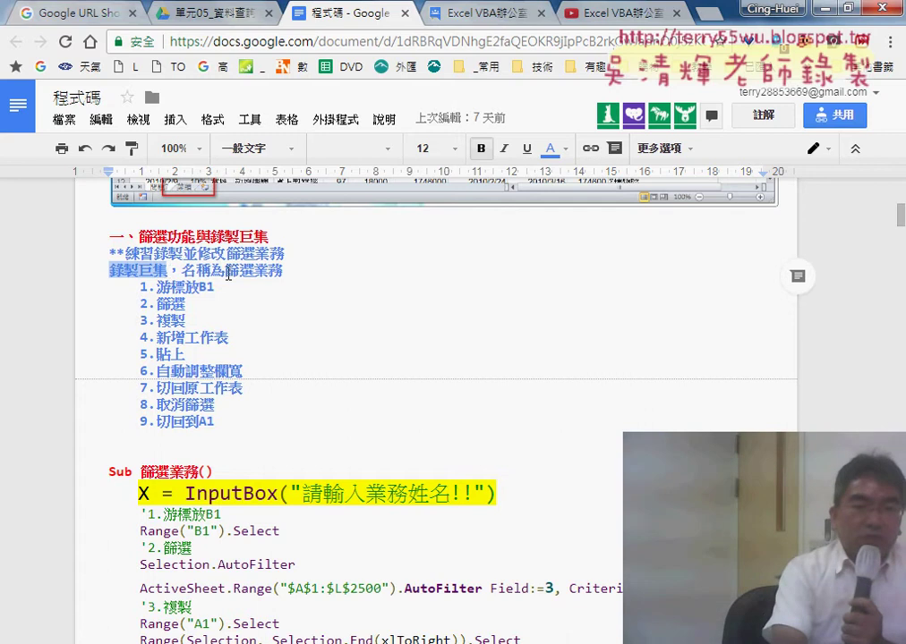
drag(228, 274, 280, 277)
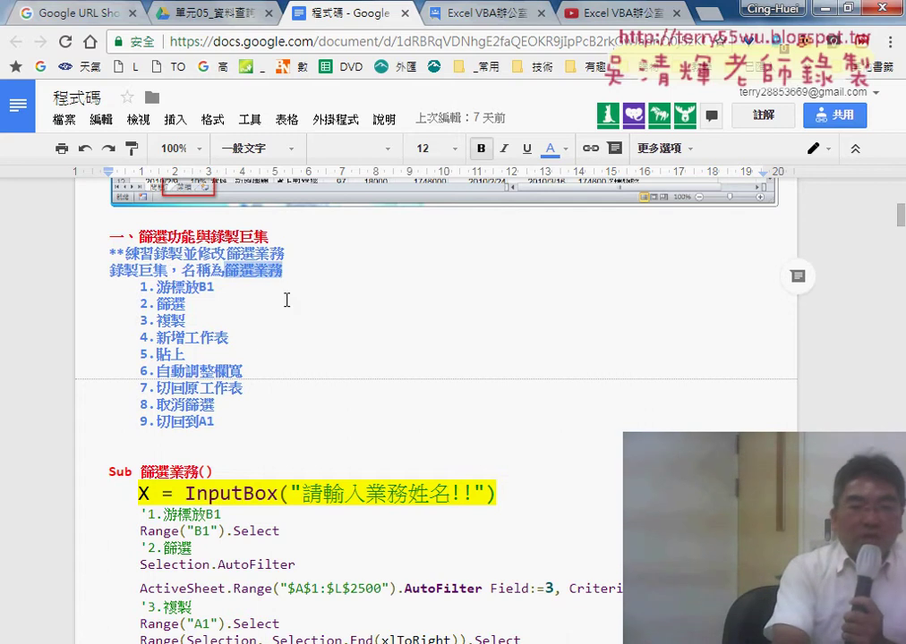
drag(224, 421, 98, 284)
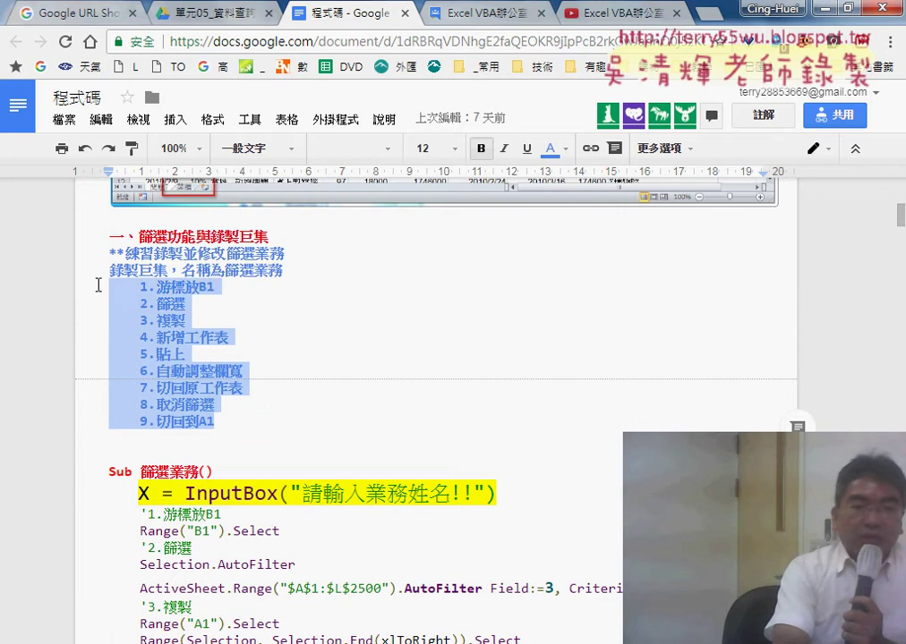
scroll(276, 347, down, 2)
scroll(276, 347, down, 1)
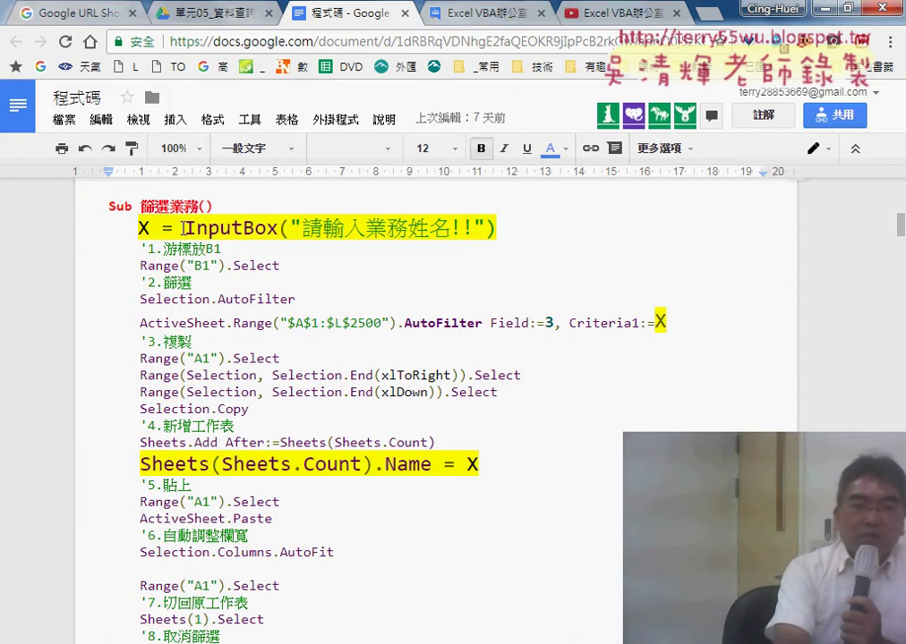
drag(182, 229, 498, 227)
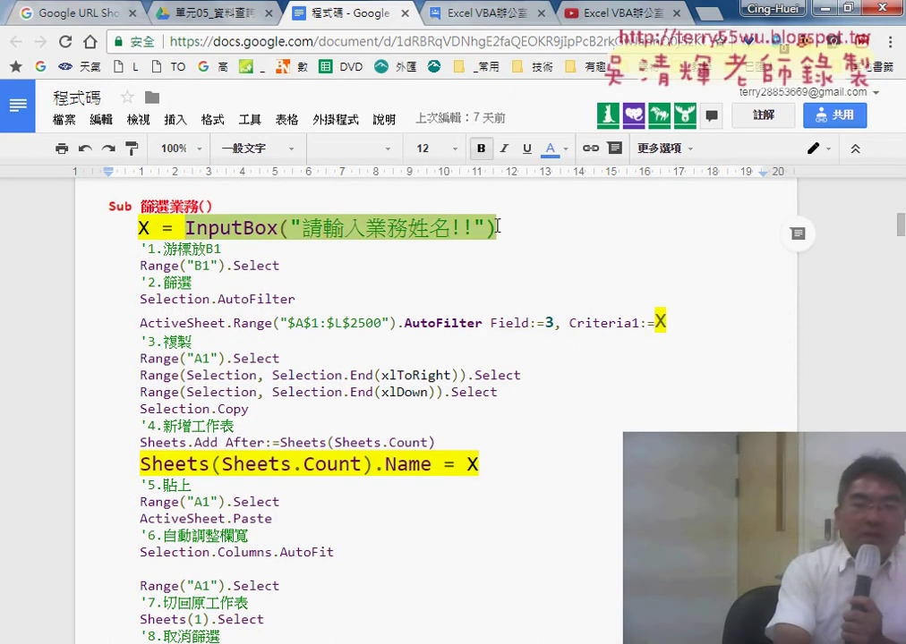
click(284, 226)
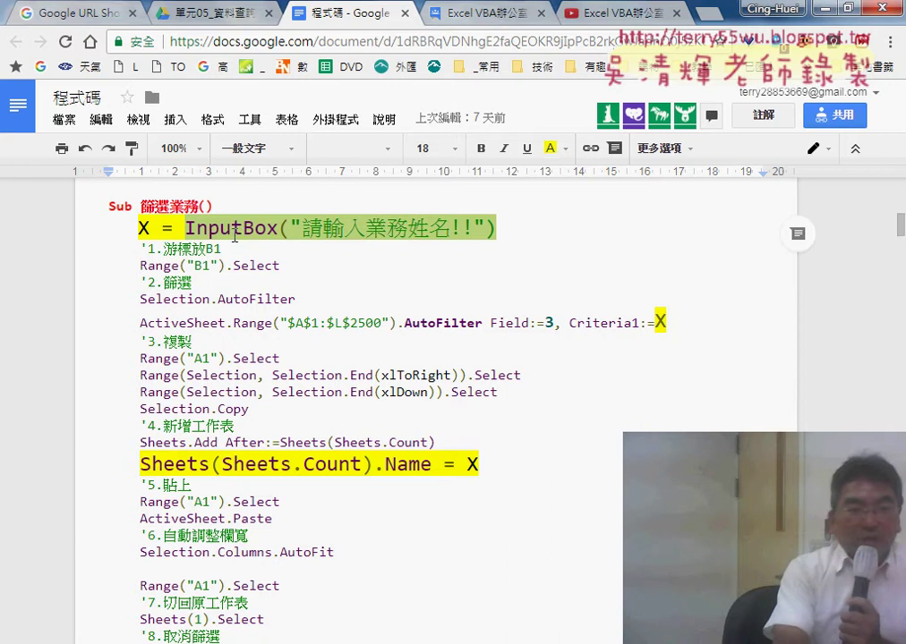
click(142, 229)
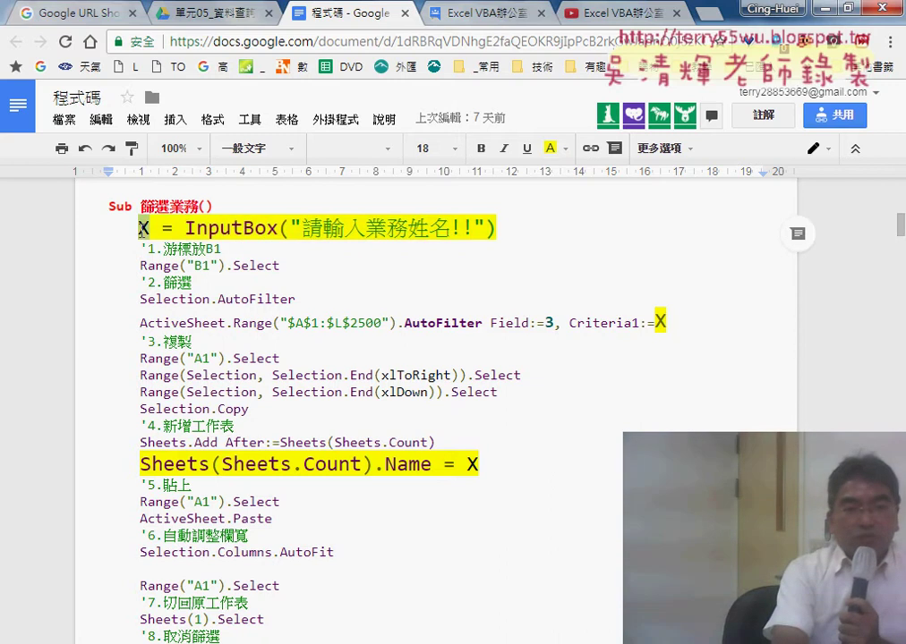
drag(151, 229, 493, 229)
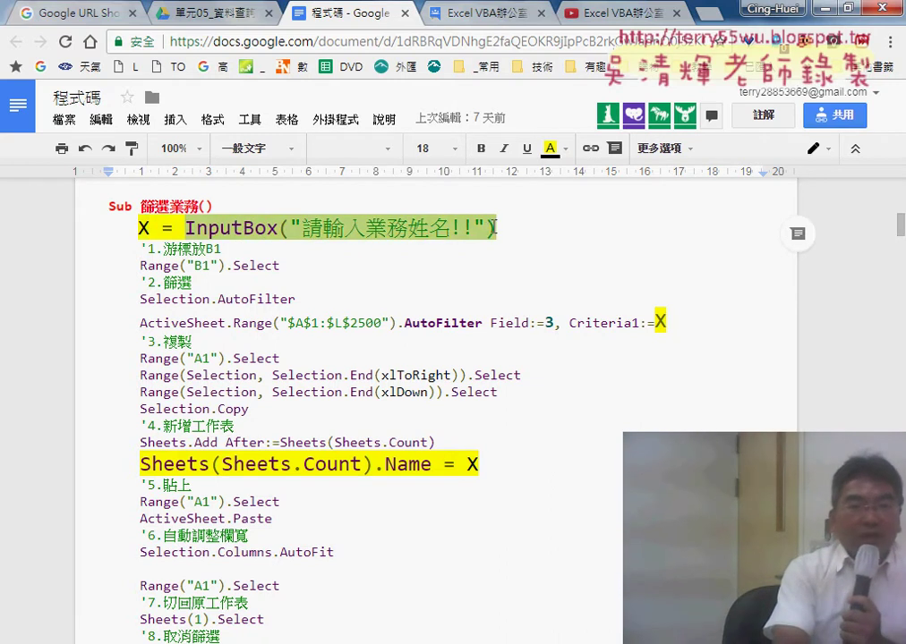
click(143, 229)
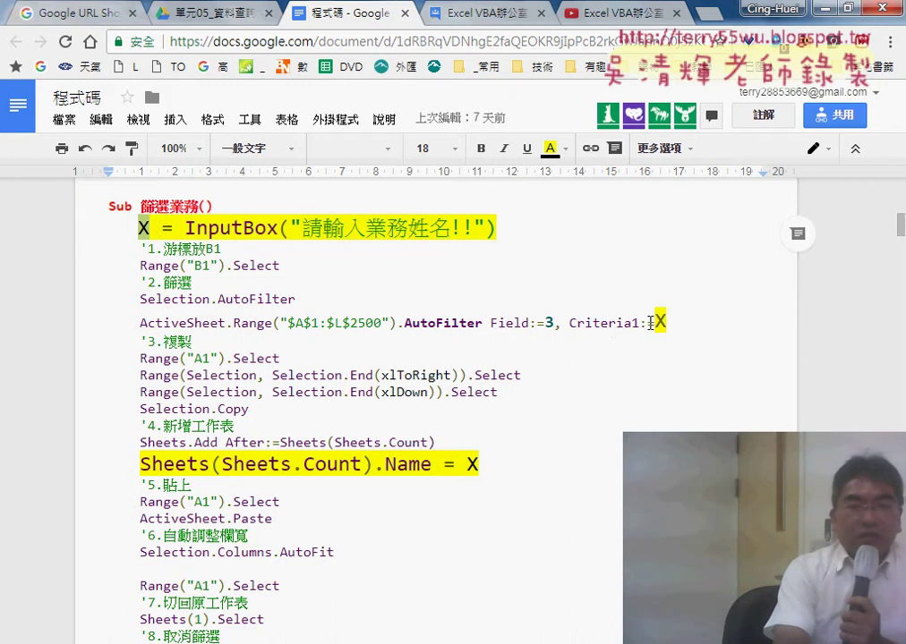
drag(570, 323, 641, 323)
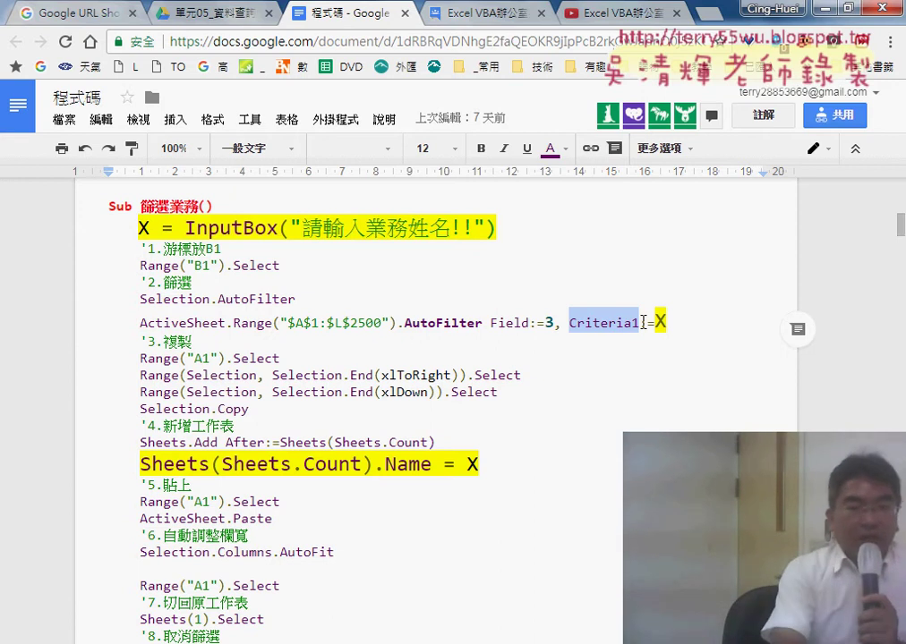
scroll(642, 320, up, 1)
scroll(580, 320, up, 1)
scroll(275, 288, up, 1)
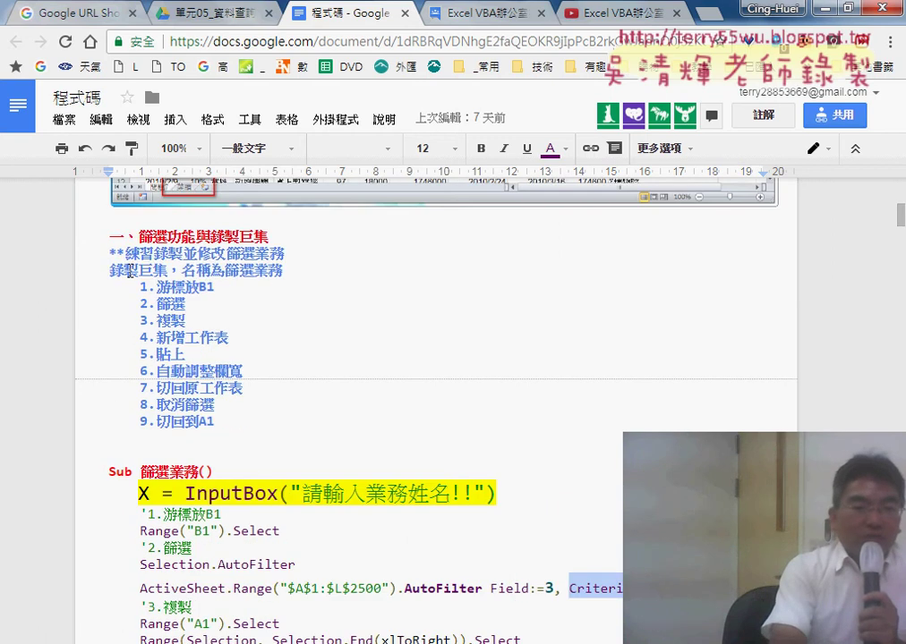
drag(110, 270, 165, 270)
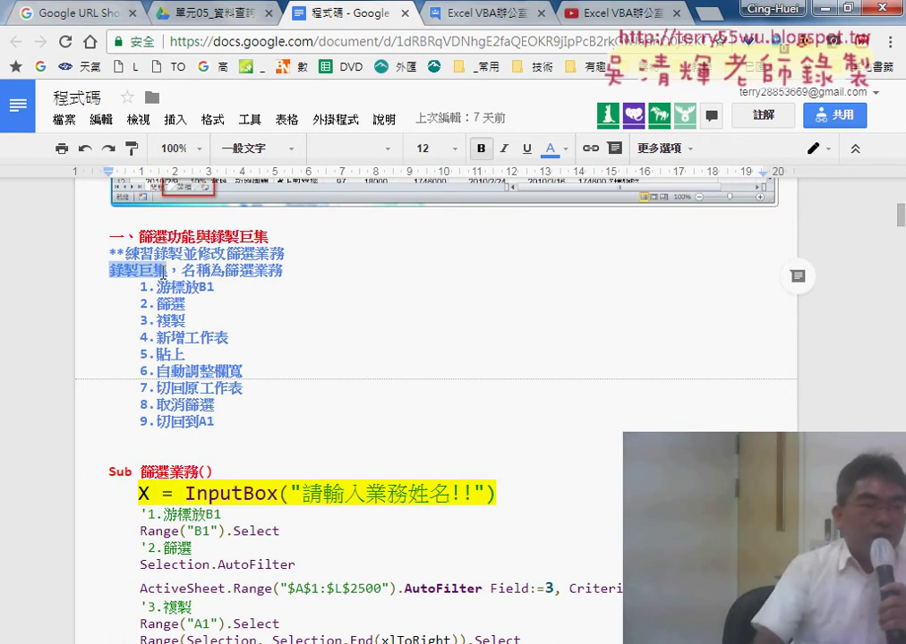
Step: Scroll through the notes on fixed button positions and keyword filtering
scroll(205, 340, down, 1)
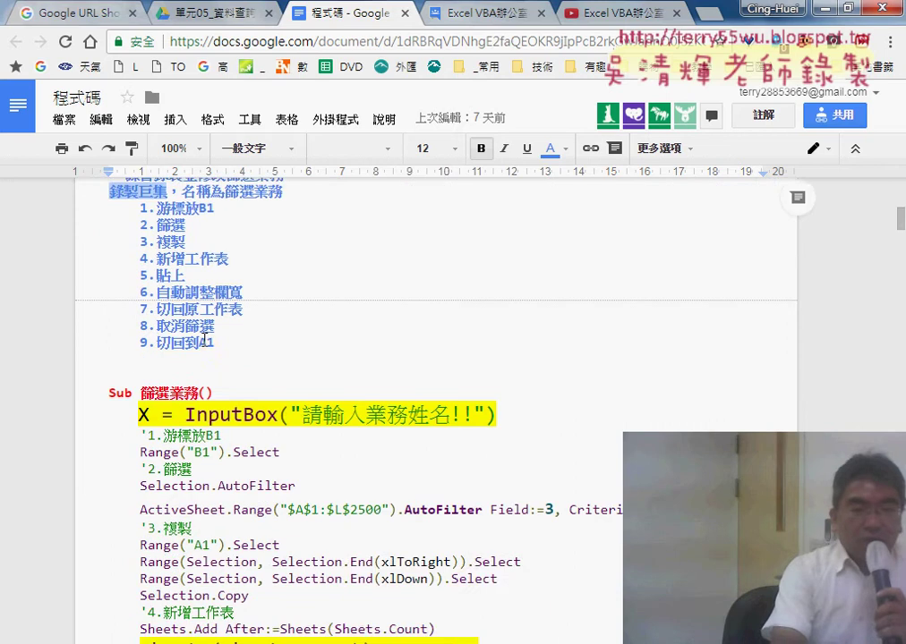
scroll(204, 340, down, 2)
scroll(188, 353, down, 2)
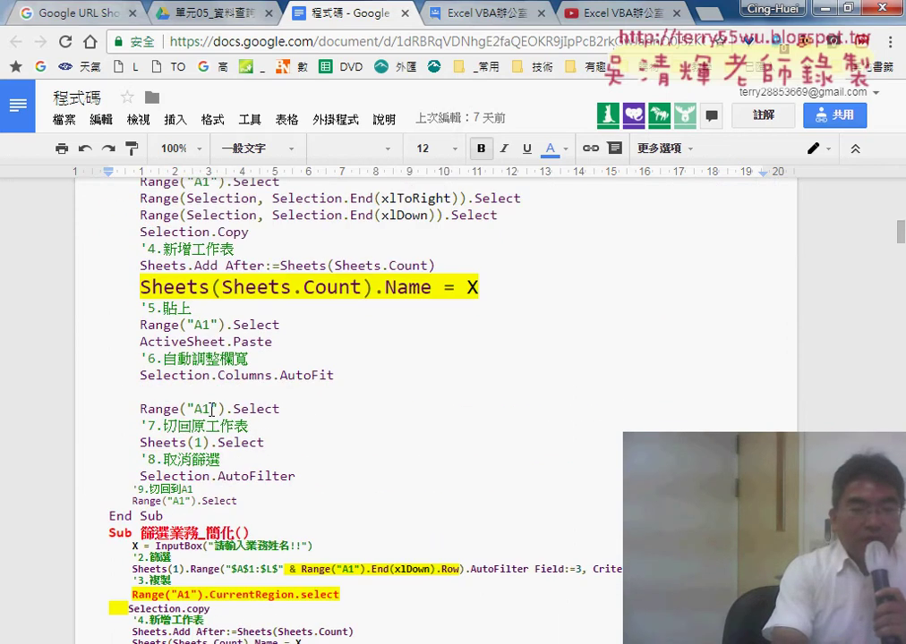
scroll(212, 409, down, 2)
scroll(213, 409, down, 1)
scroll(214, 409, down, 2)
scroll(216, 410, down, 1)
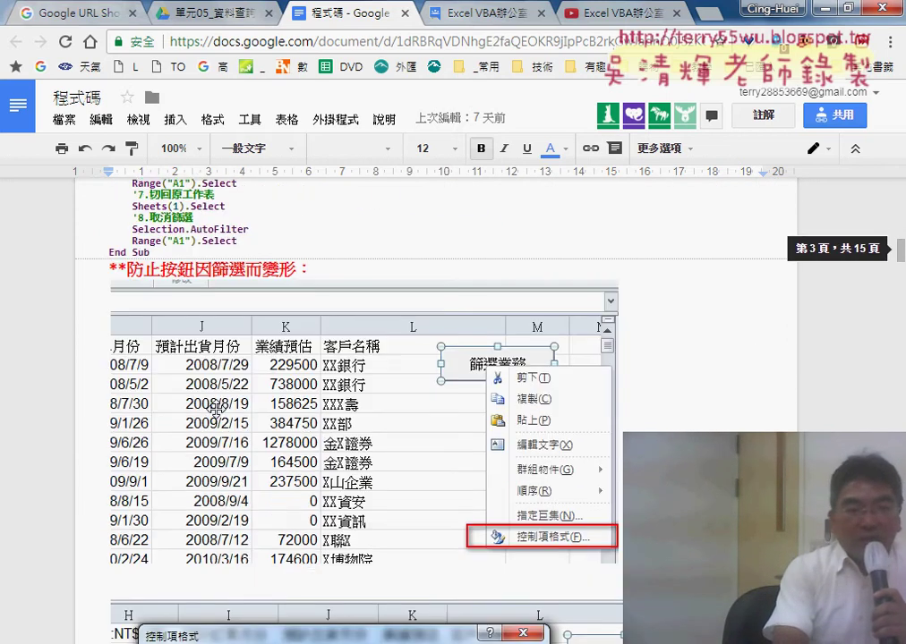
scroll(358, 322, down, 2)
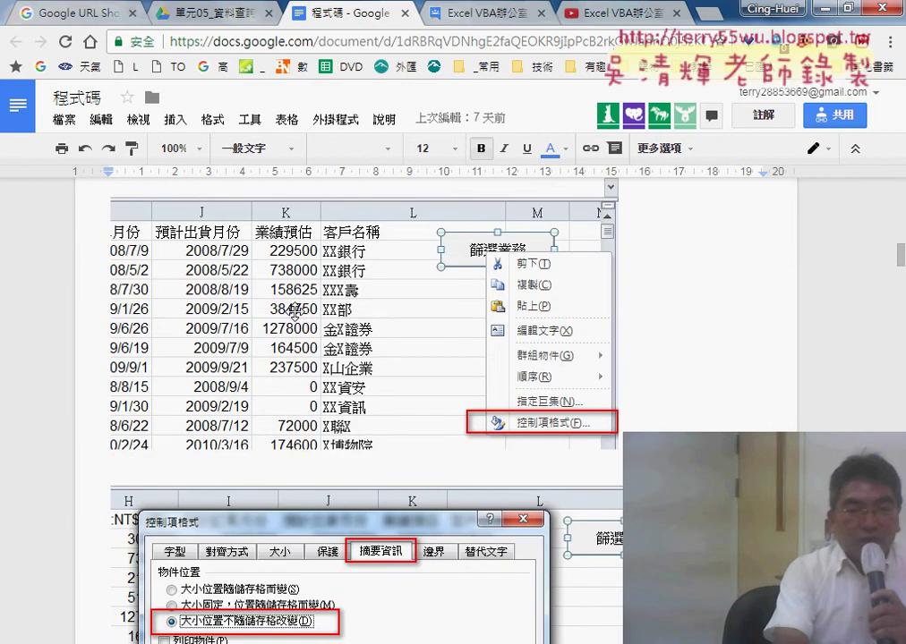
scroll(435, 358, down, 3)
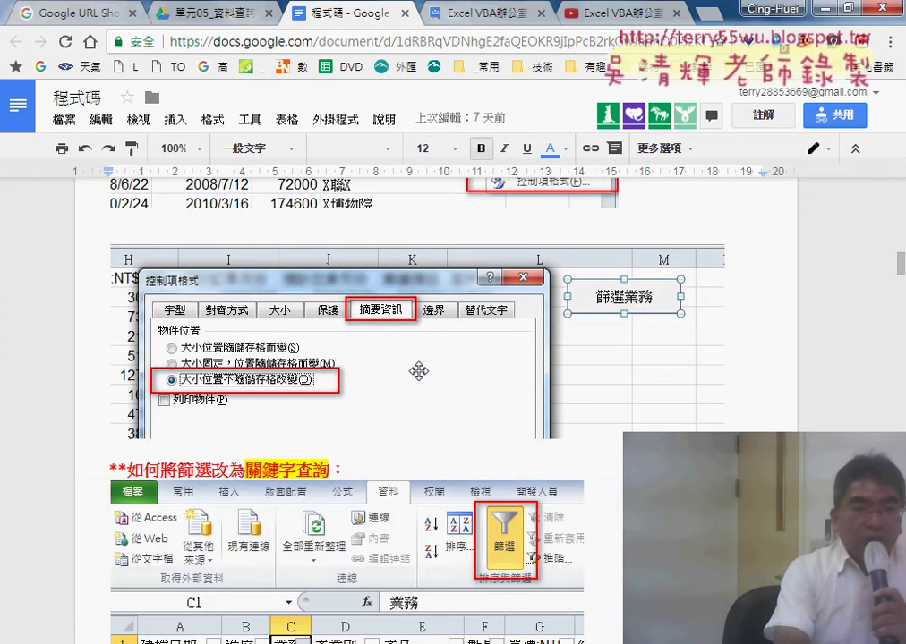
scroll(419, 372, up, 1)
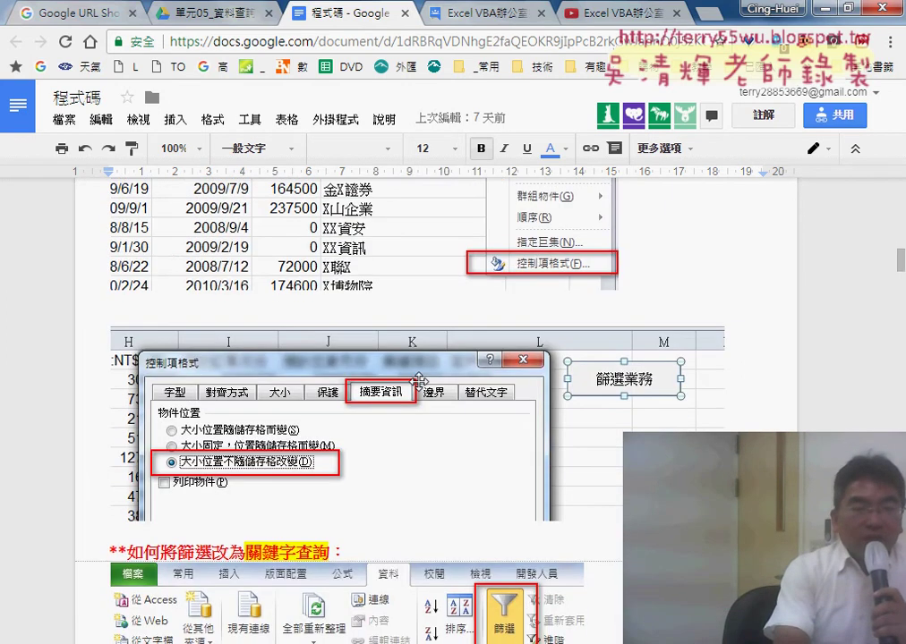
scroll(419, 371, down, 1)
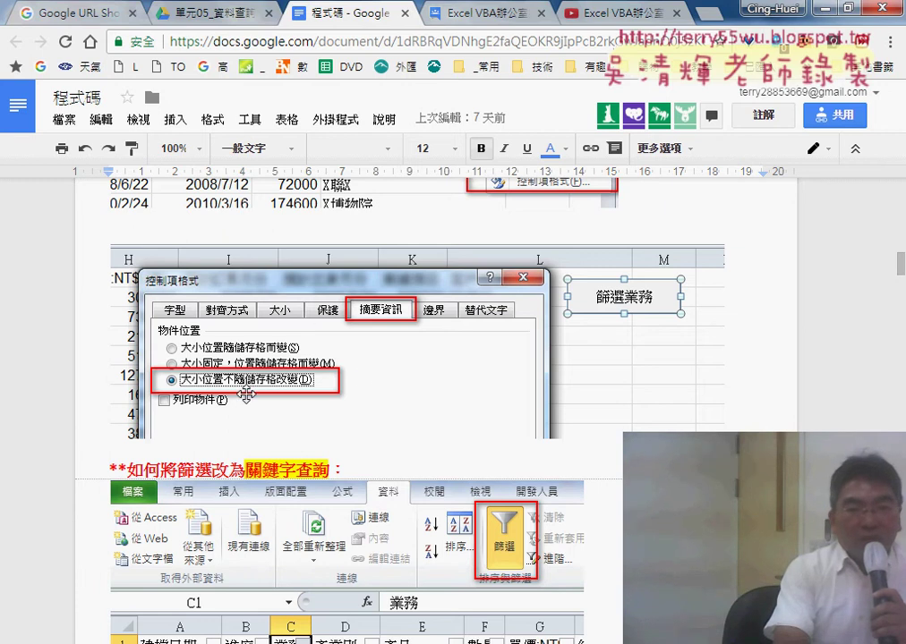
scroll(420, 376, up, 2)
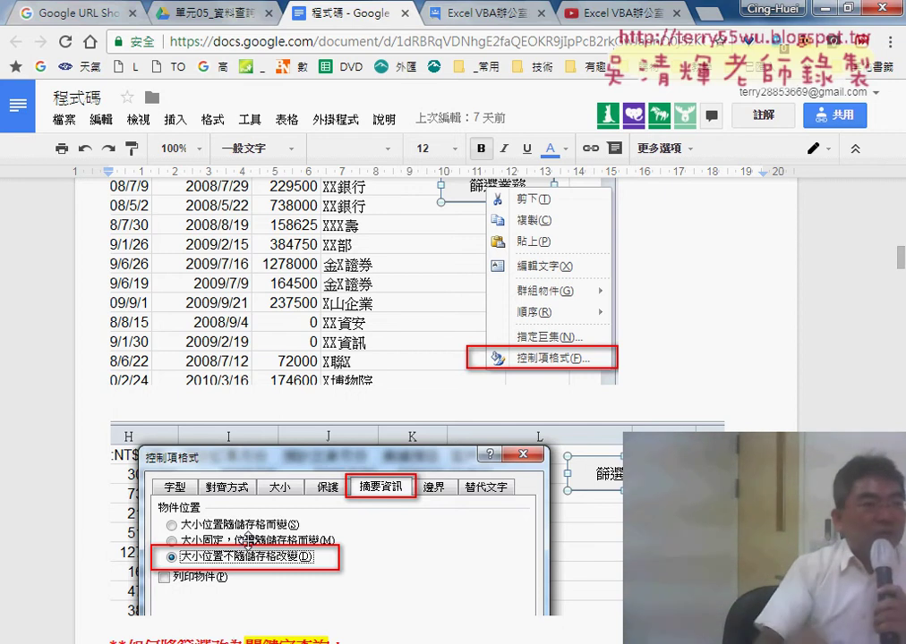
scroll(268, 548, down, 2)
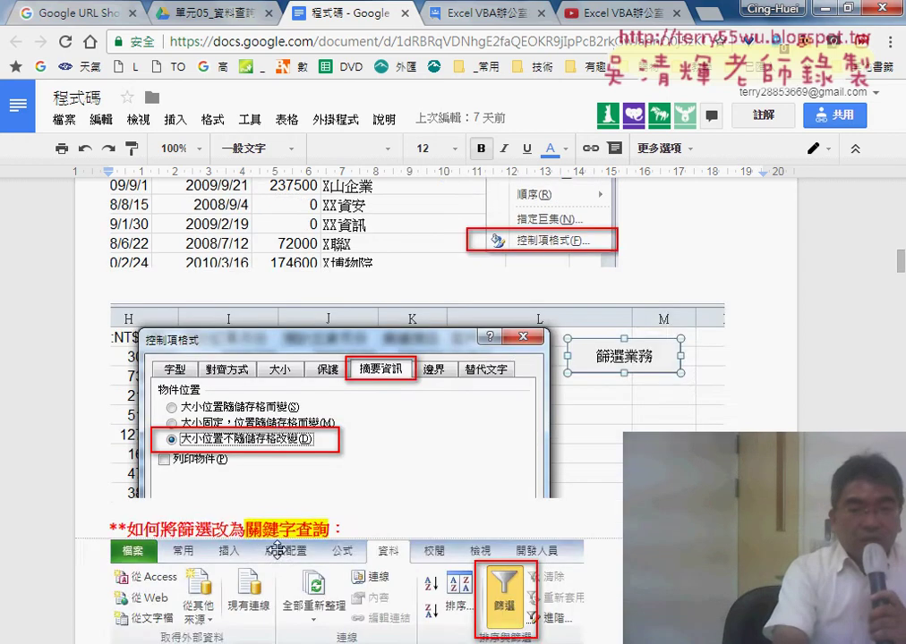
scroll(269, 548, down, 5)
scroll(268, 548, down, 5)
scroll(278, 549, down, 10)
scroll(281, 550, down, 1)
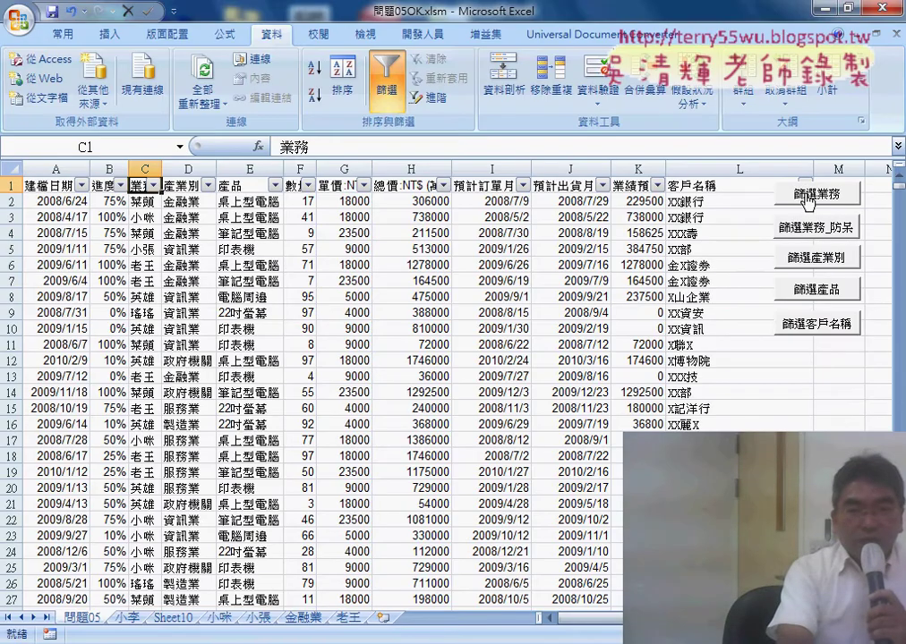
Step: Turn off the table filter and copy the salesperson name from cell C3
click(387, 79)
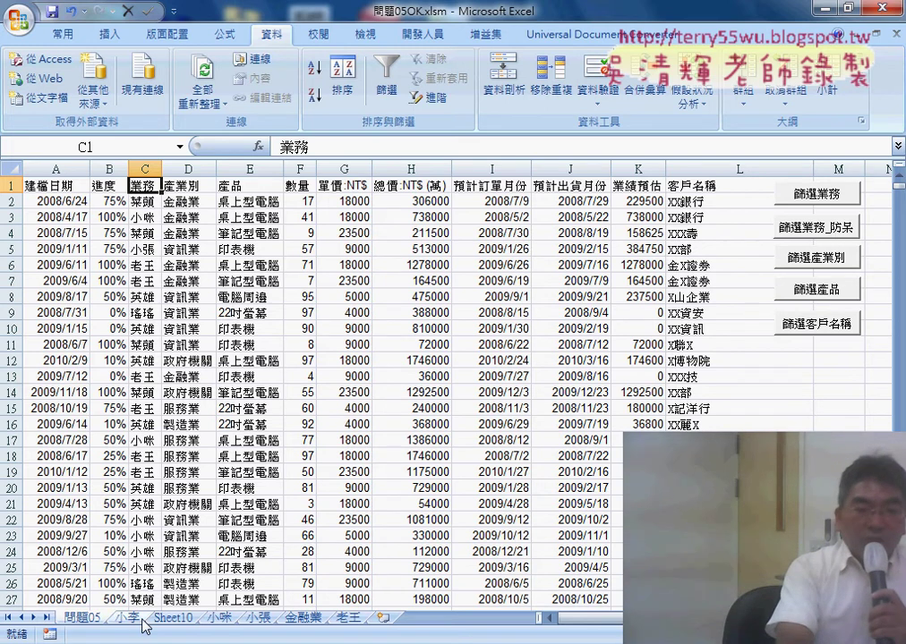
click(222, 619)
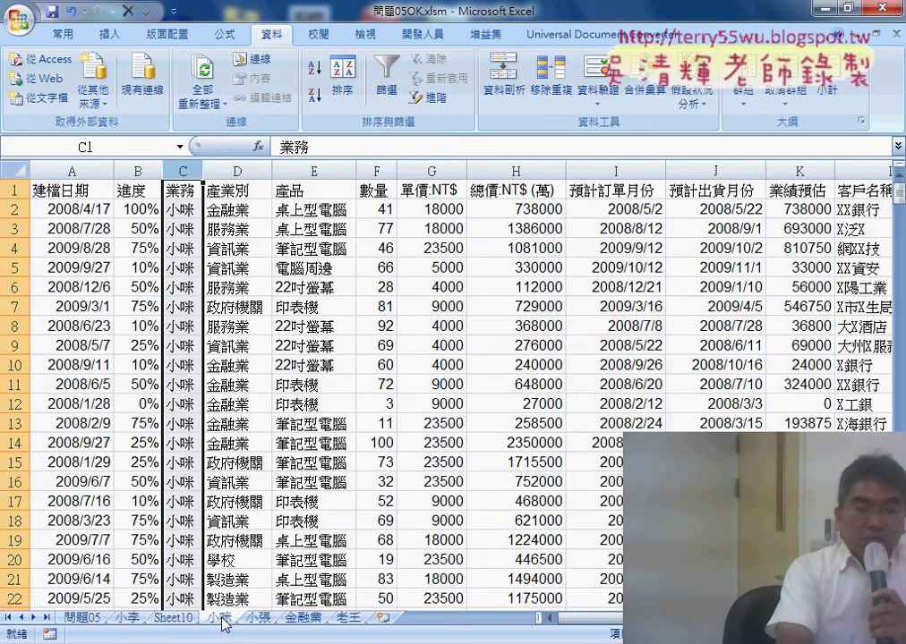
click(82, 619)
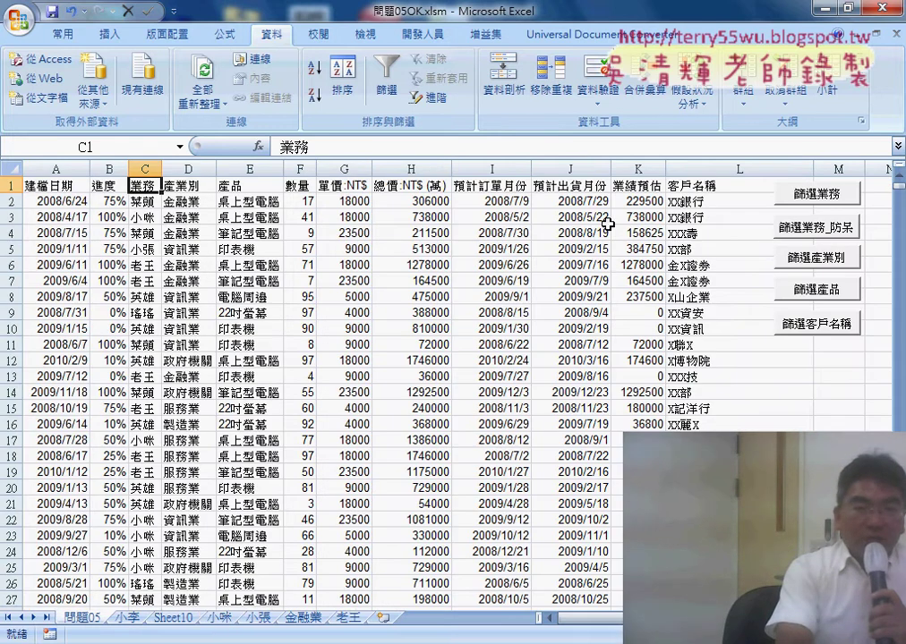
click(148, 214)
click(353, 147)
drag(353, 147, 282, 147)
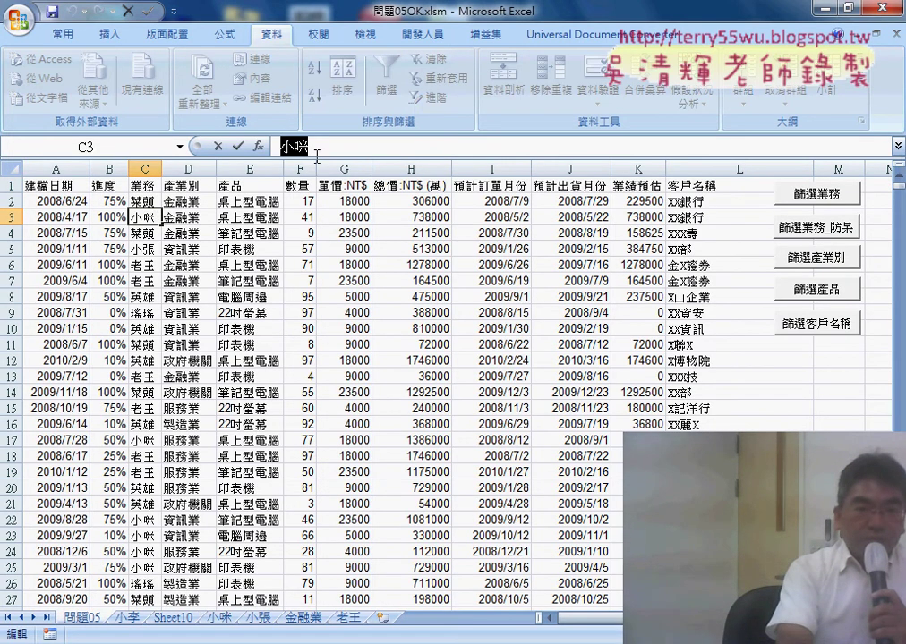
right_click(315, 153)
click(283, 250)
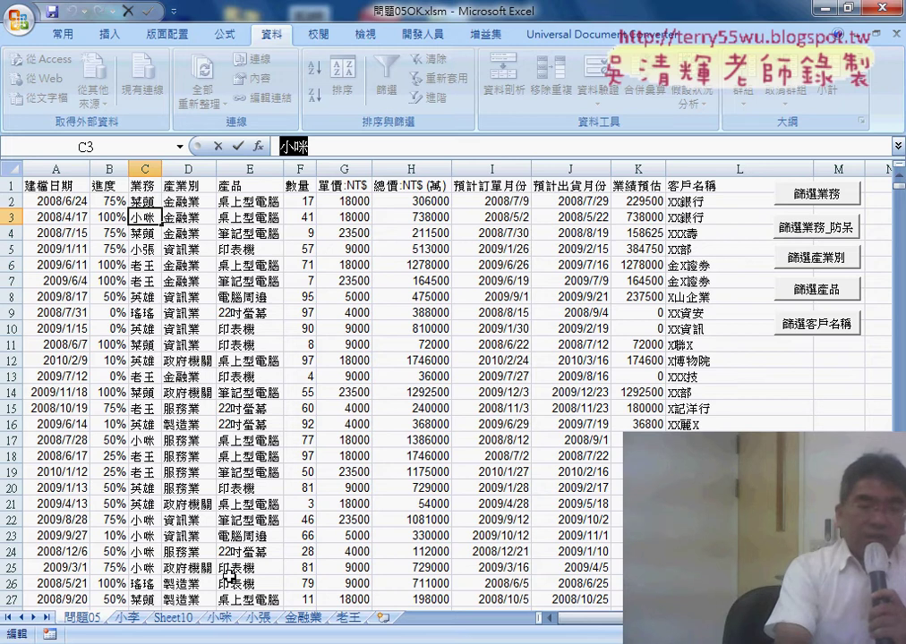
click(301, 394)
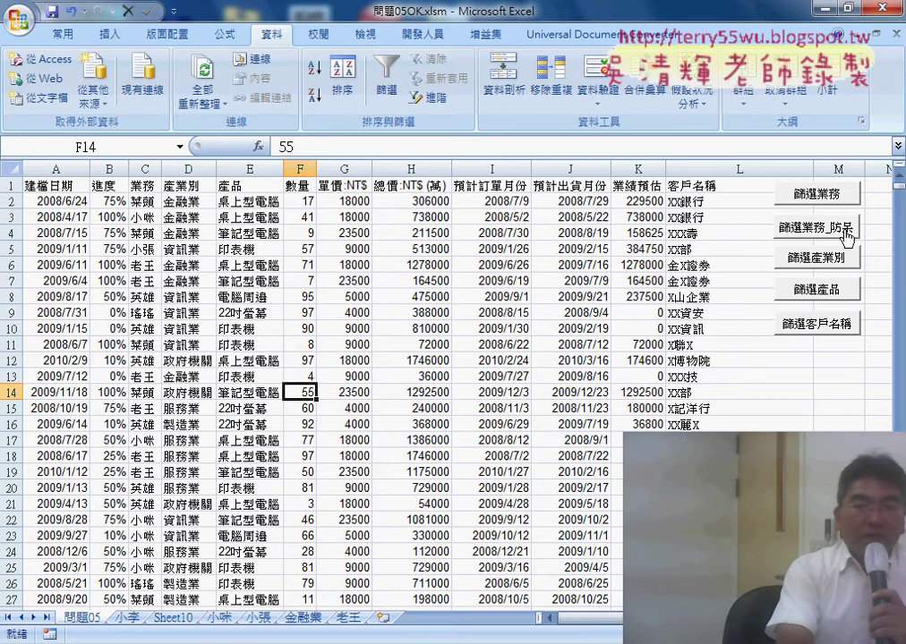
Step: Run 篩選業務_防呆 with the pasted name, then return to 問題05 and rerun it
click(829, 237)
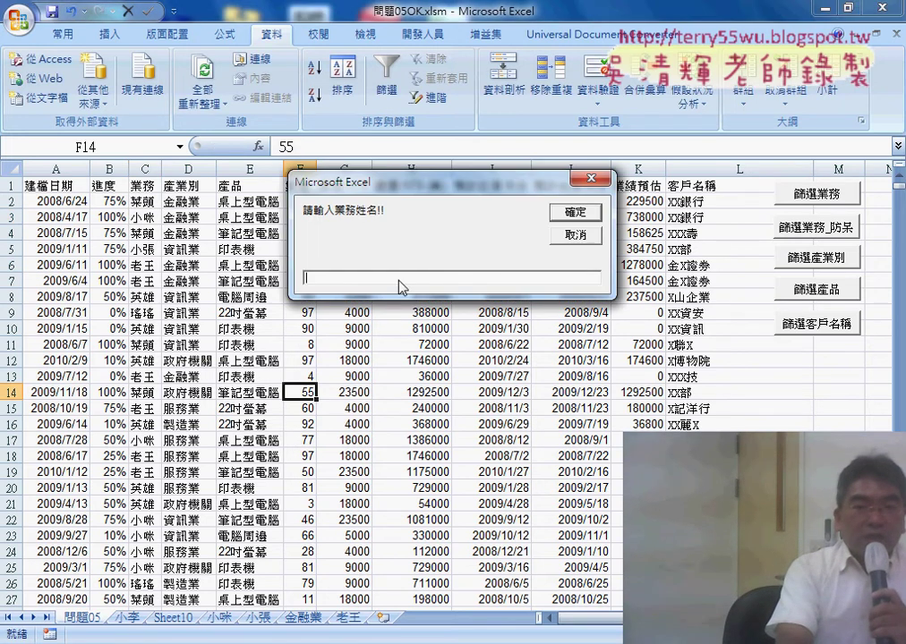
right_click(400, 287)
click(447, 348)
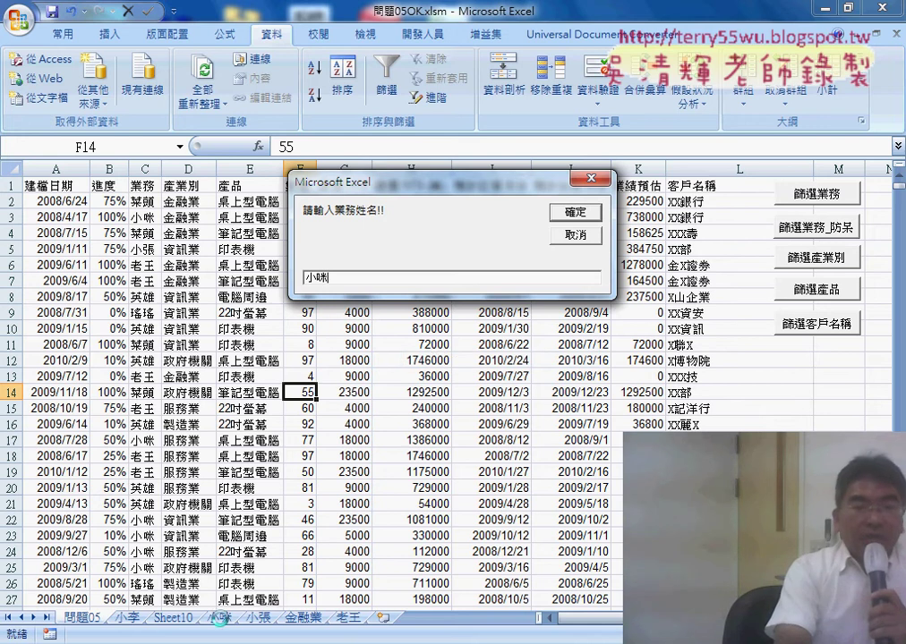
click(577, 212)
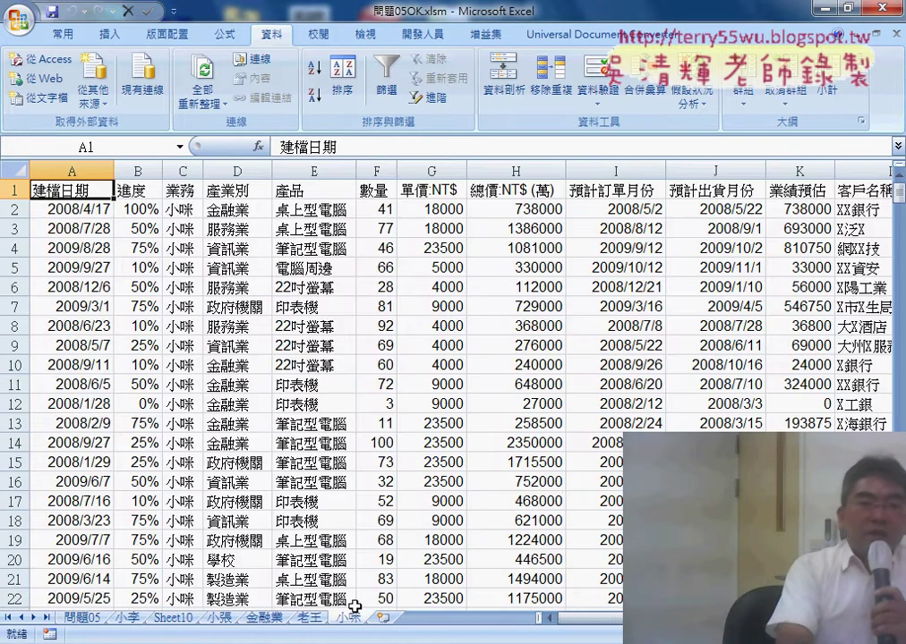
click(82, 617)
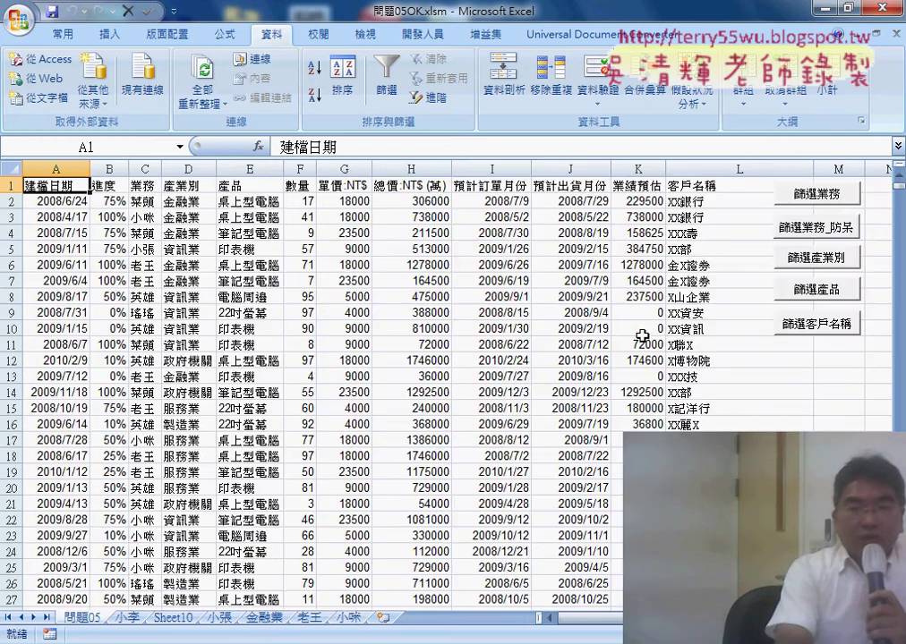
click(824, 234)
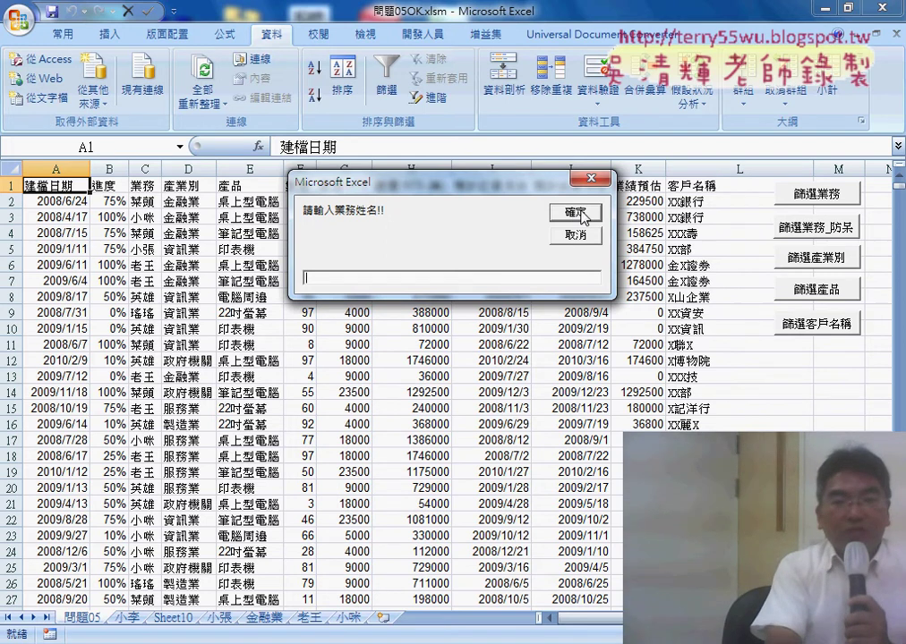
Step: Submit the 請輸入業務姓名!! prompt empty and dismiss the 請務必輸入資料!! warning
click(577, 213)
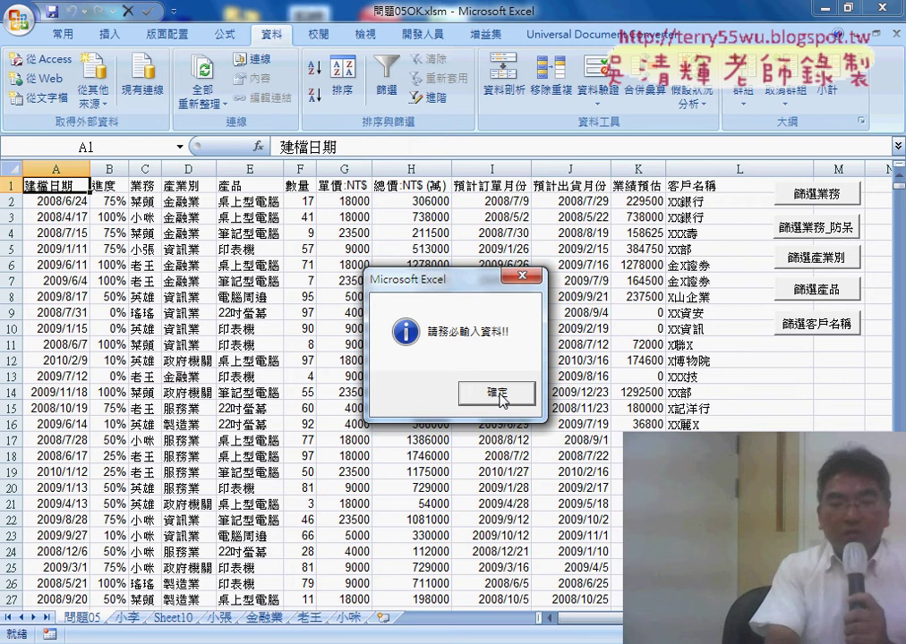
click(499, 397)
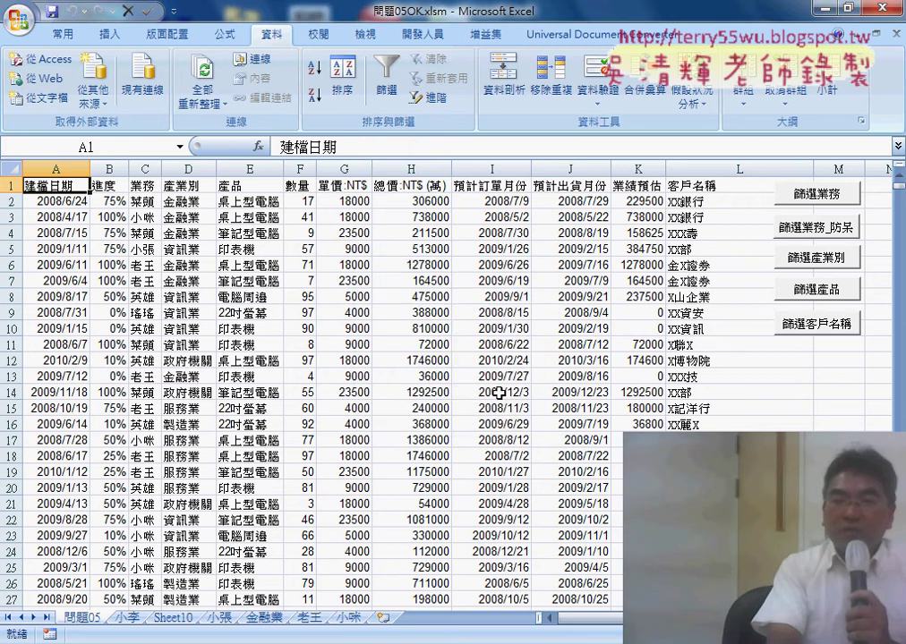
right_click(790, 241)
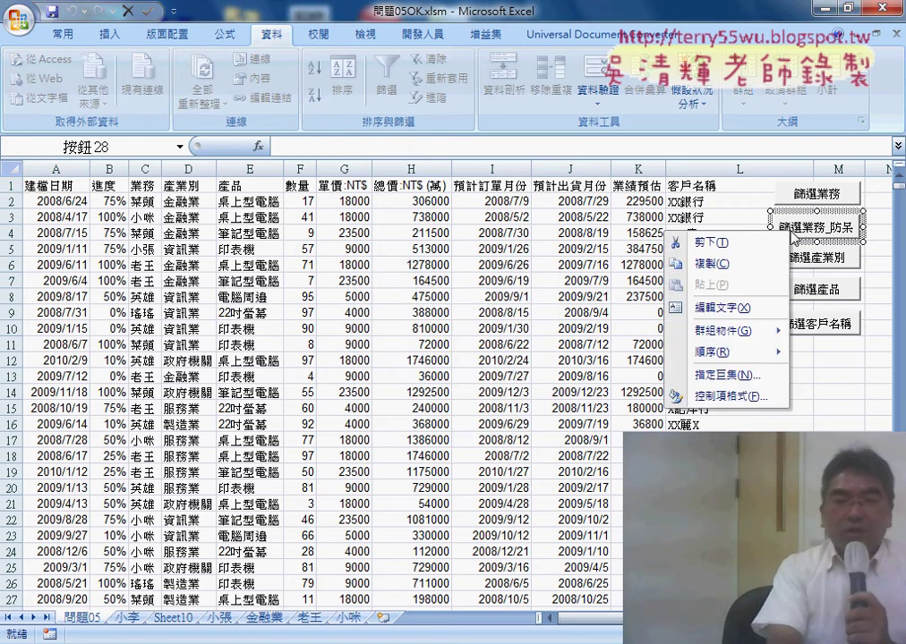
Step: Open the 篩選業務_防呆 code and add a 're:' label below the Sub line
click(747, 380)
click(817, 263)
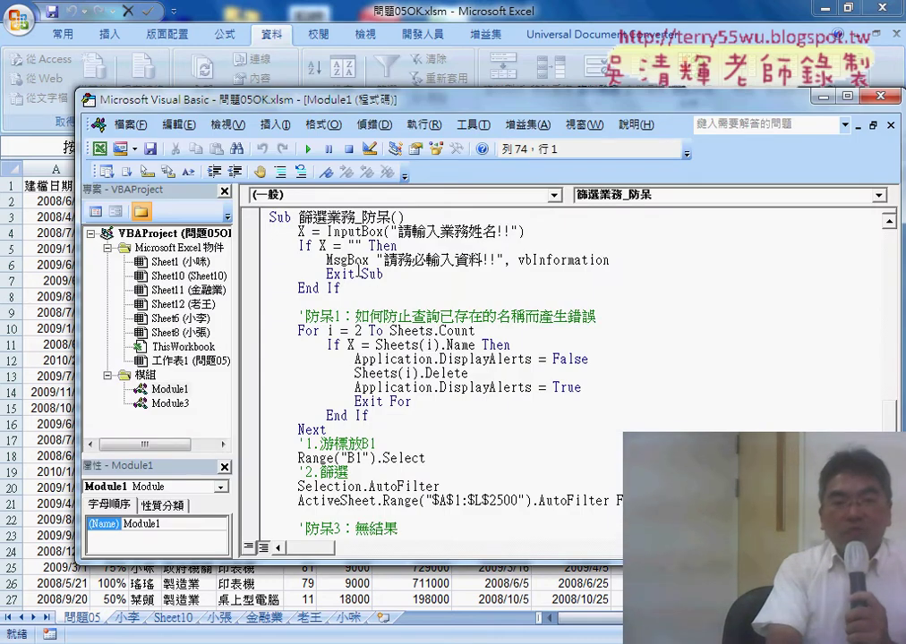
drag(391, 274, 326, 260)
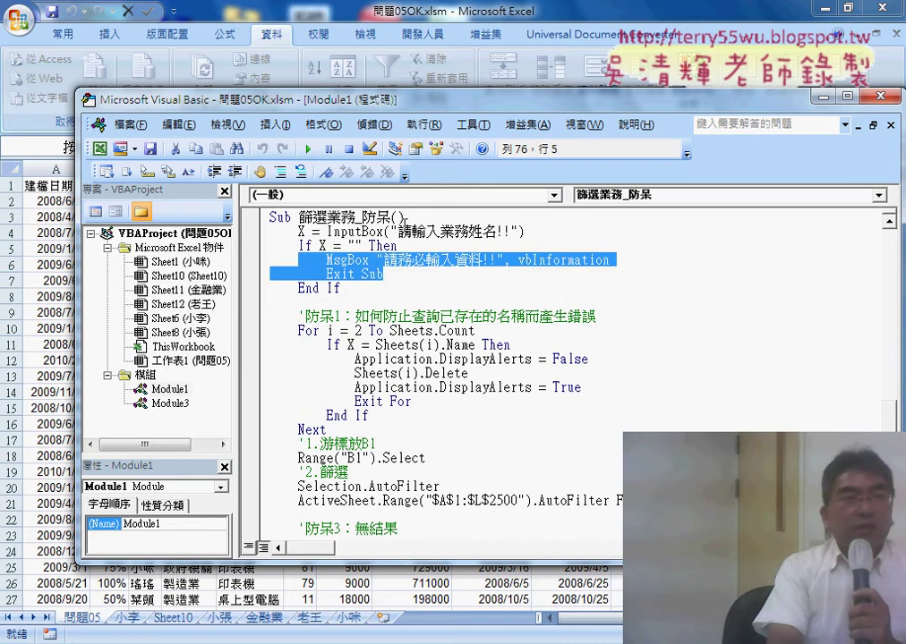
click(414, 217)
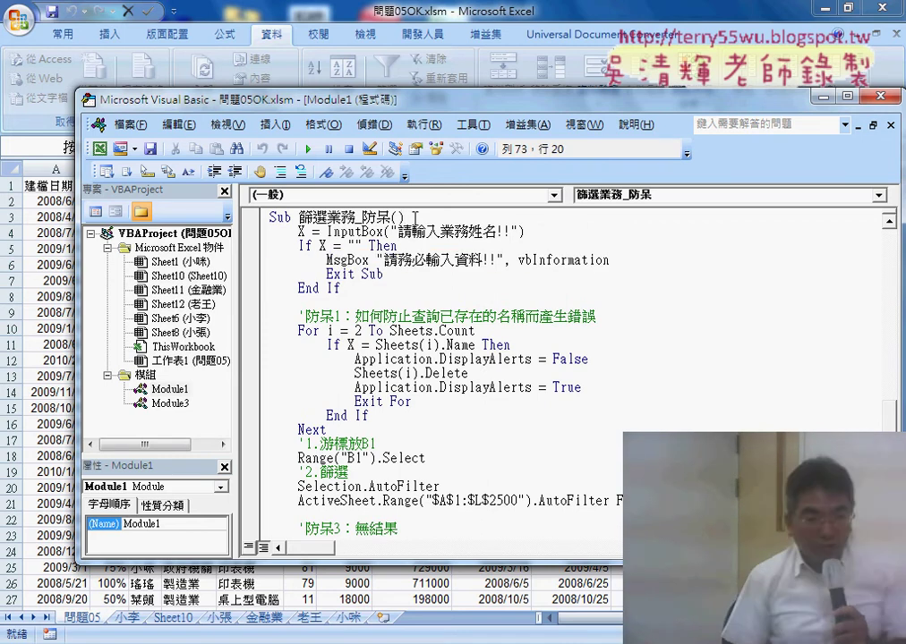
key(Return)
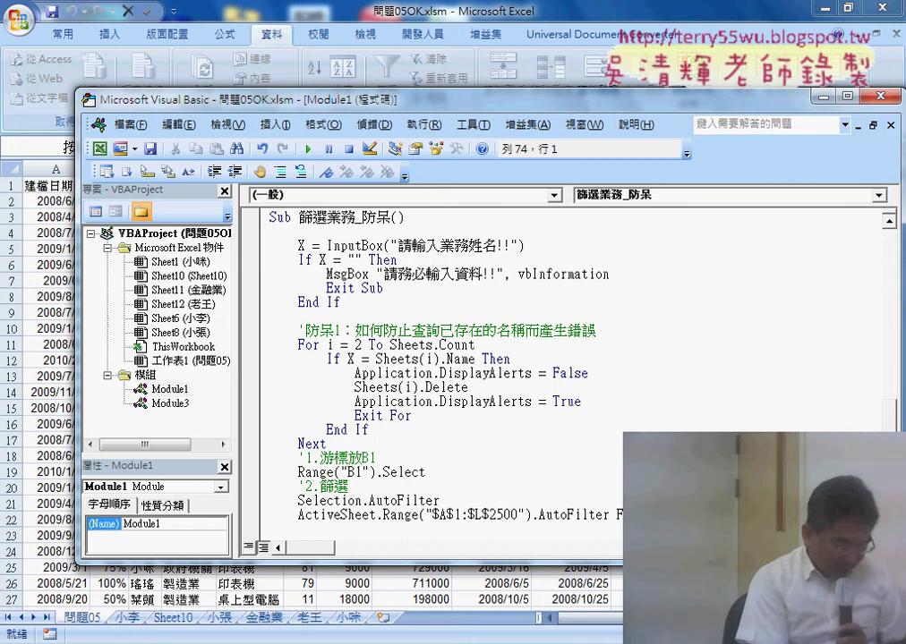
text(:)
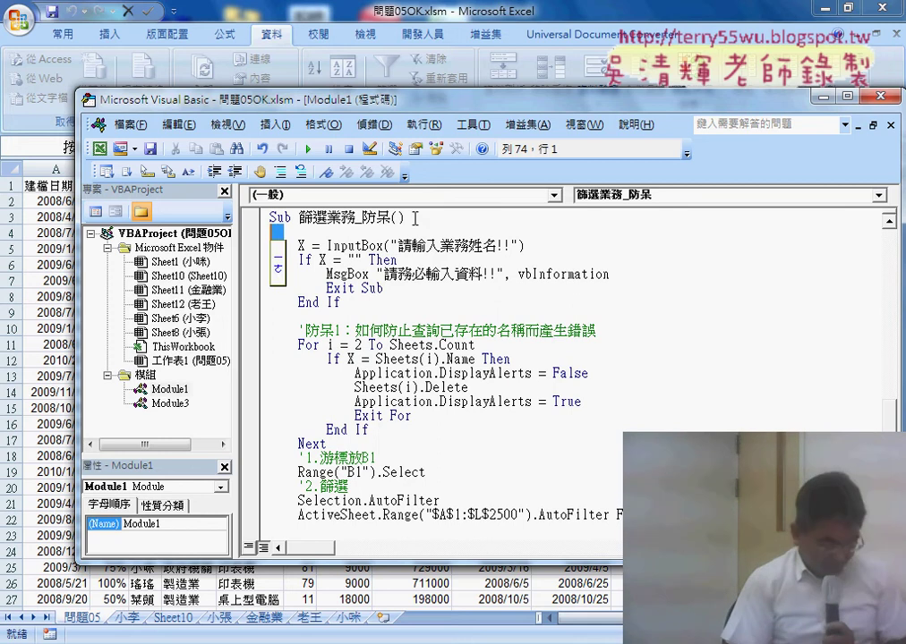
key(BackSpace)
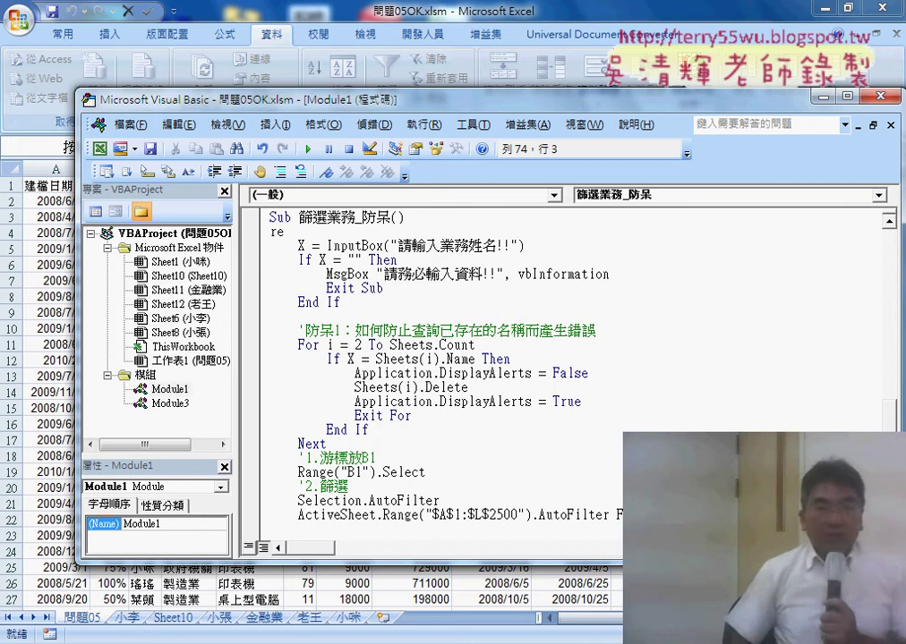
text(re:)
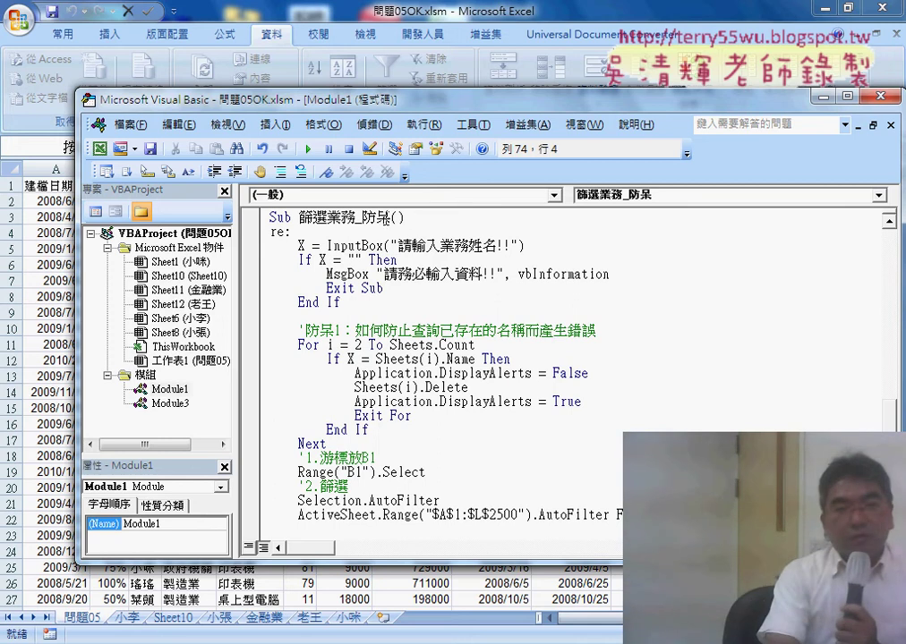
click(286, 231)
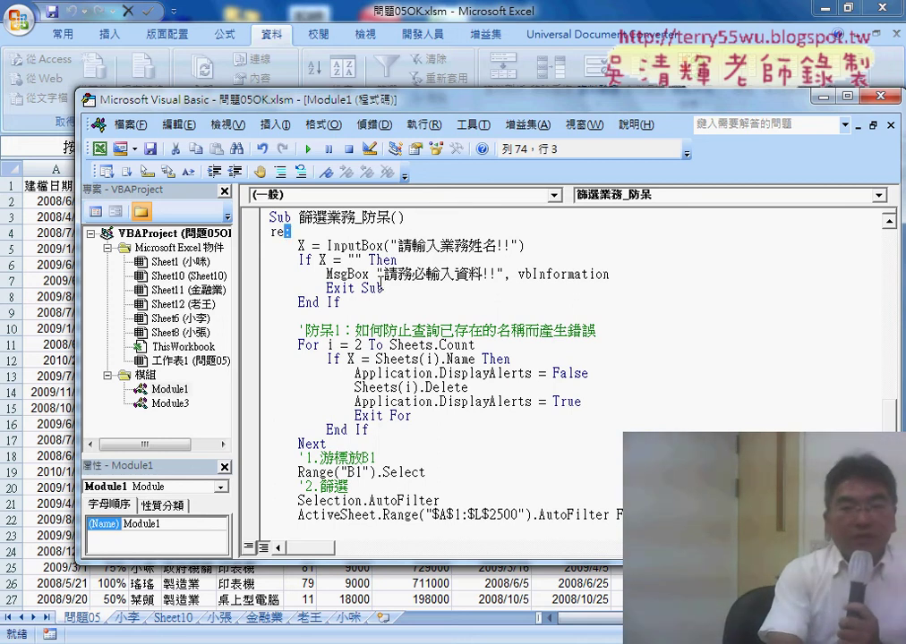
Step: Replace Exit Sub with 'GoTo re' and return to the worksheet
drag(383, 287, 341, 287)
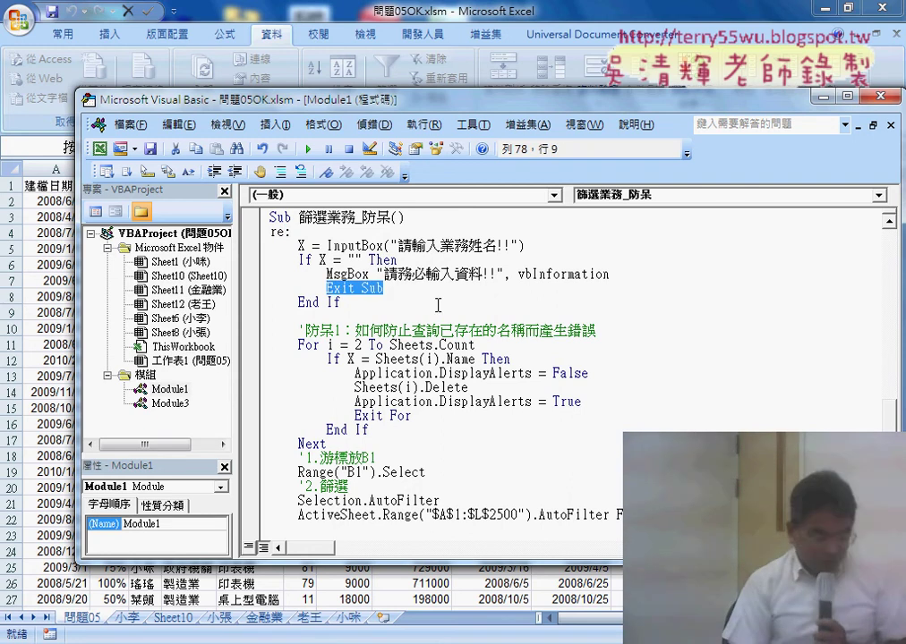
key(Delete)
text(g)
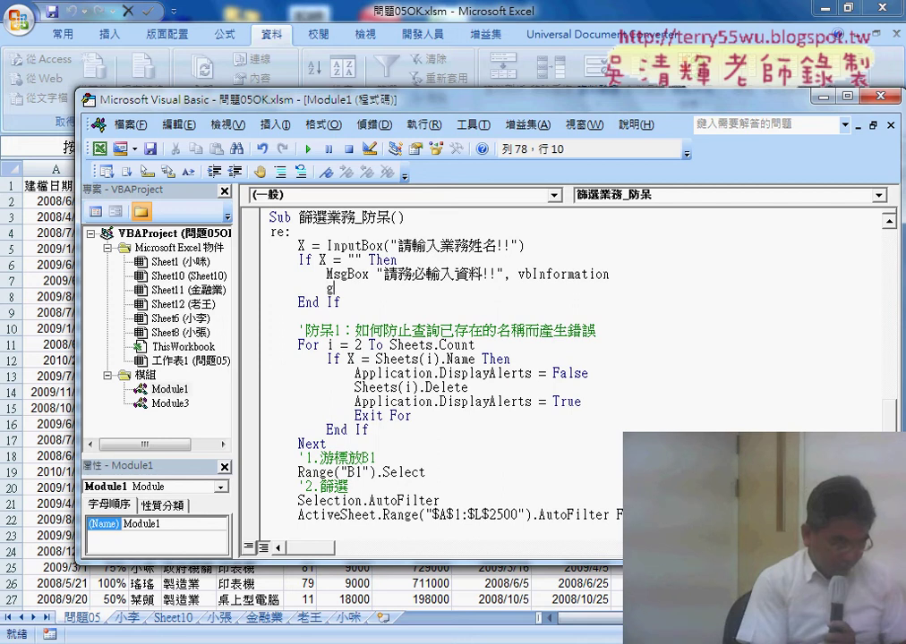
text(oto)
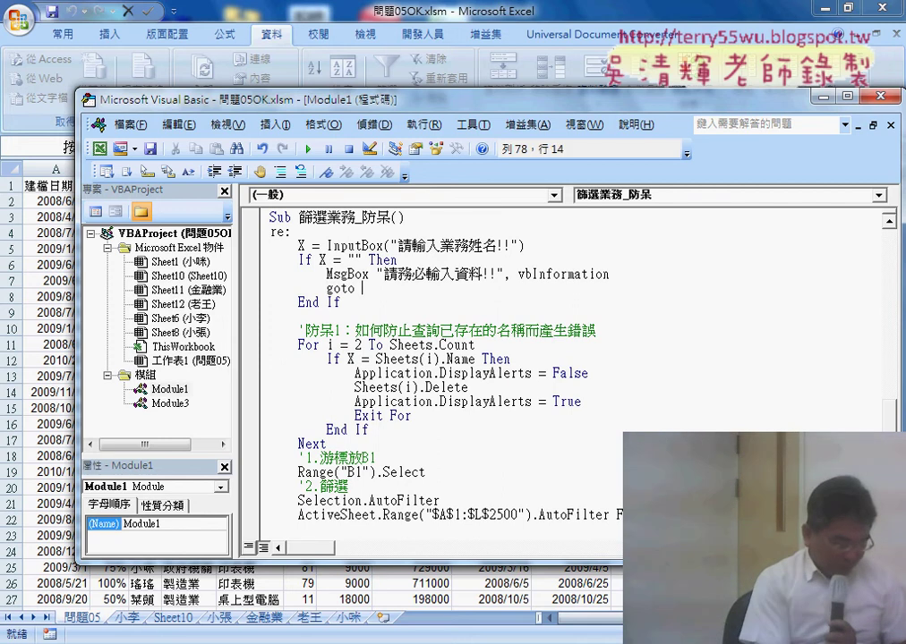
text( re)
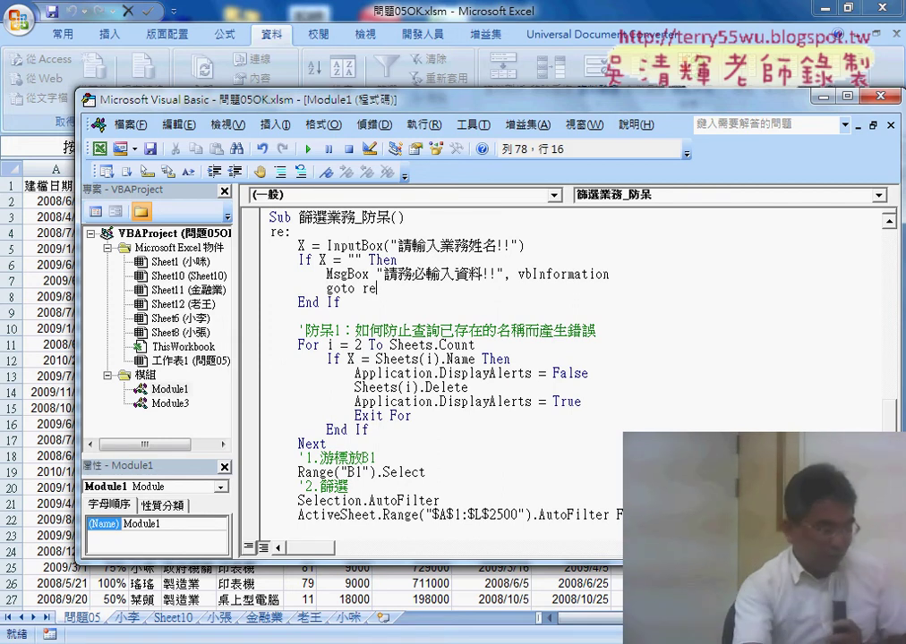
click(445, 359)
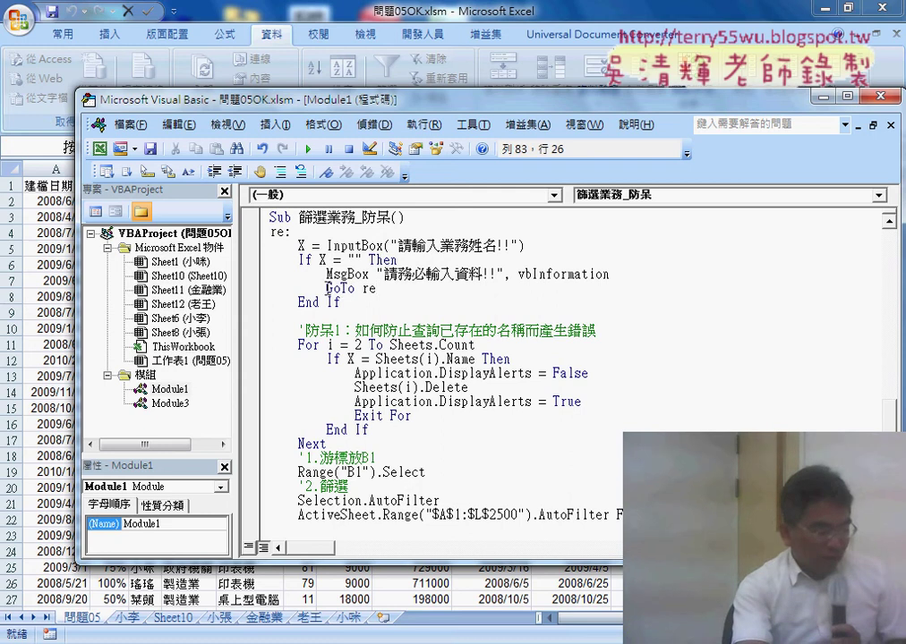
drag(327, 288, 341, 289)
click(361, 274)
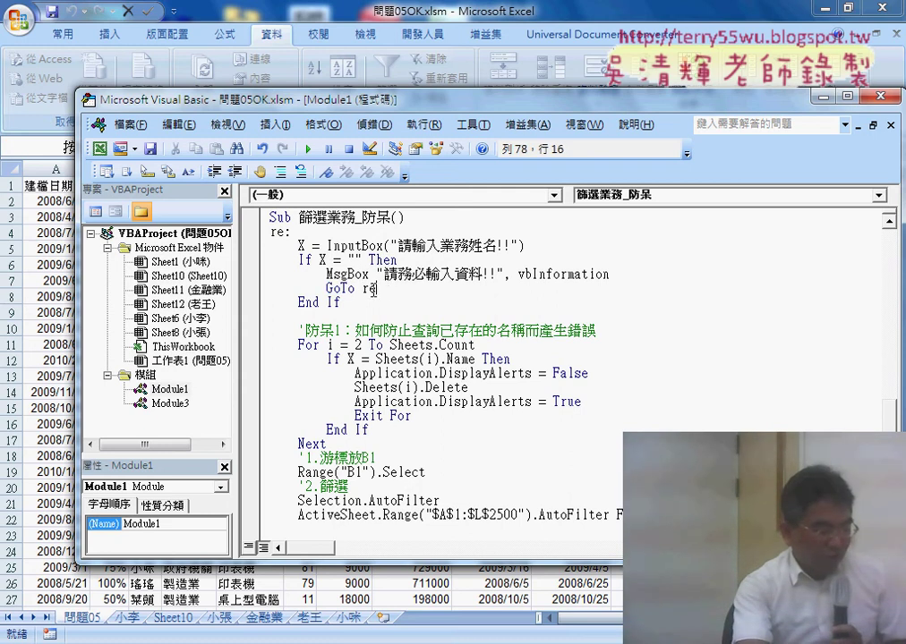
drag(375, 288, 362, 288)
click(282, 230)
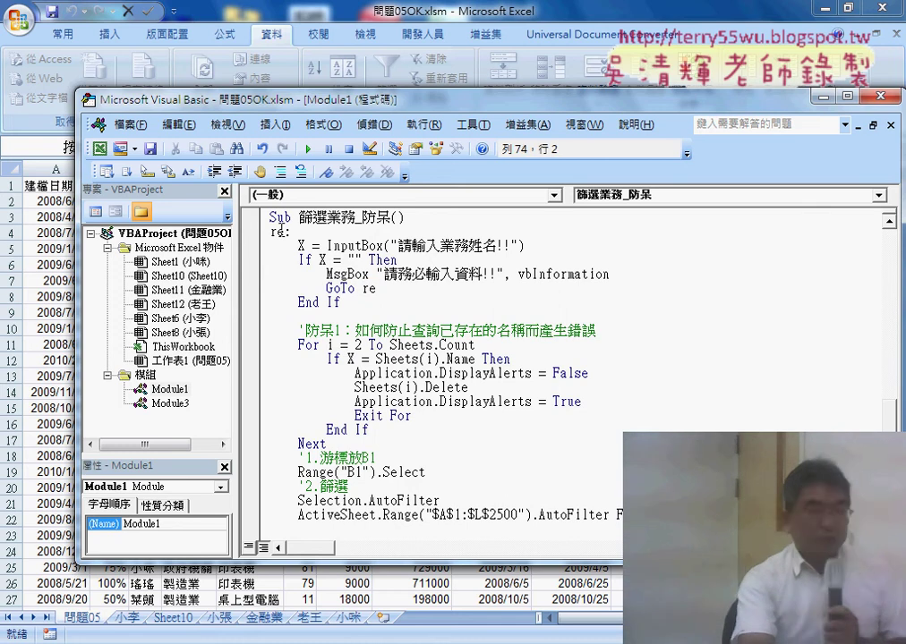
click(359, 244)
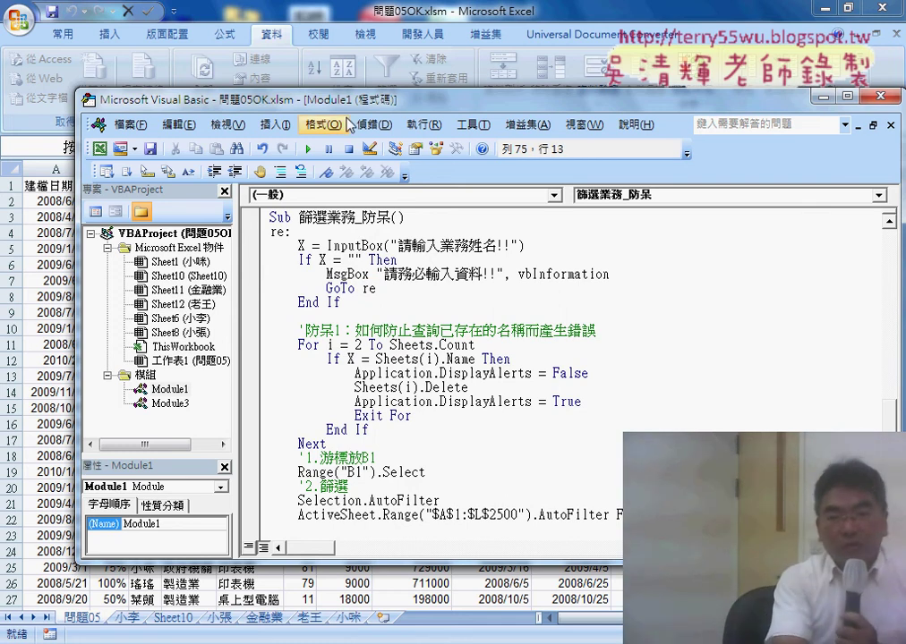
key(alt+F11)
Step: Submit the 篩選業務_防呆 prompt empty twice, confirming each warning brings the prompt back
click(748, 374)
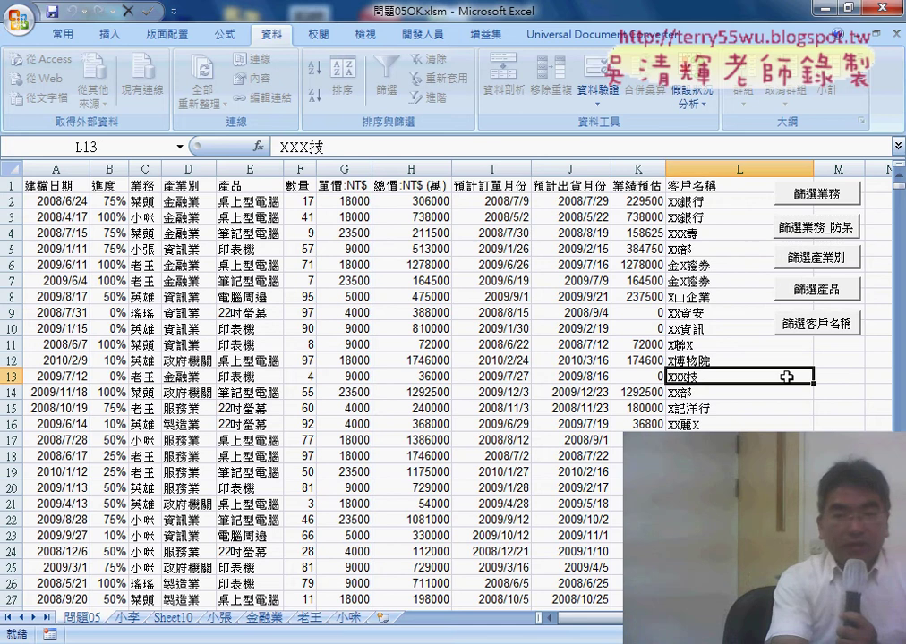
click(784, 228)
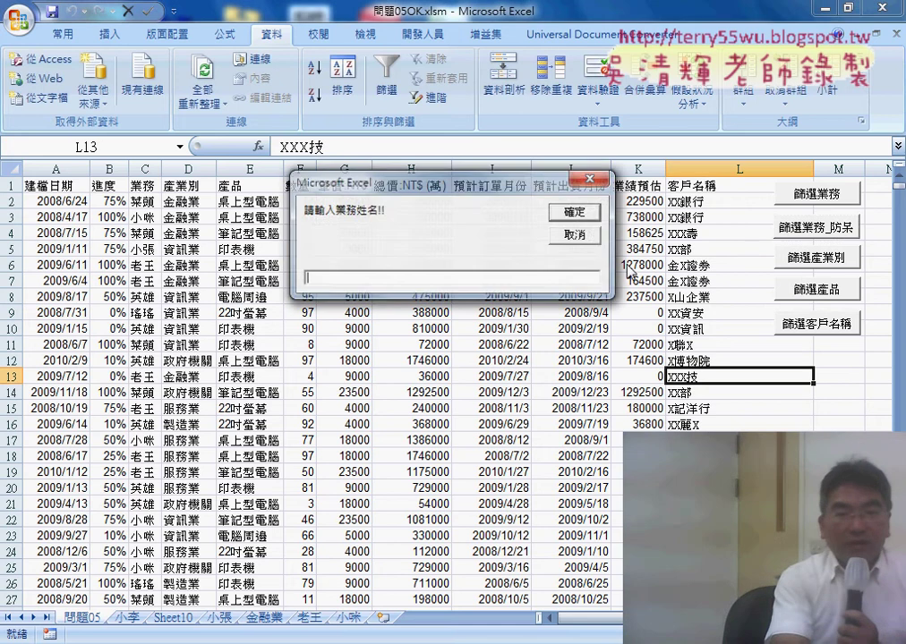
click(576, 215)
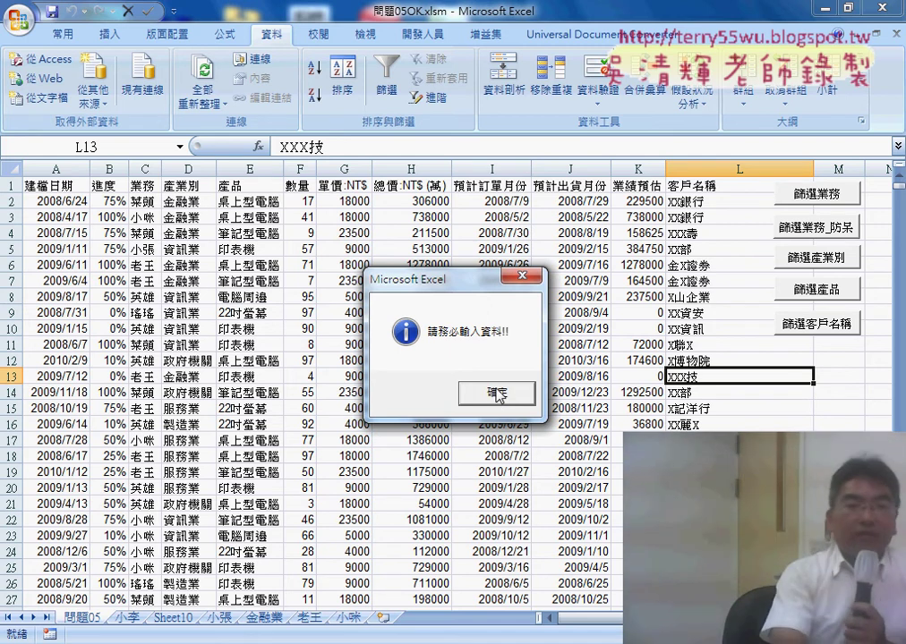
click(498, 395)
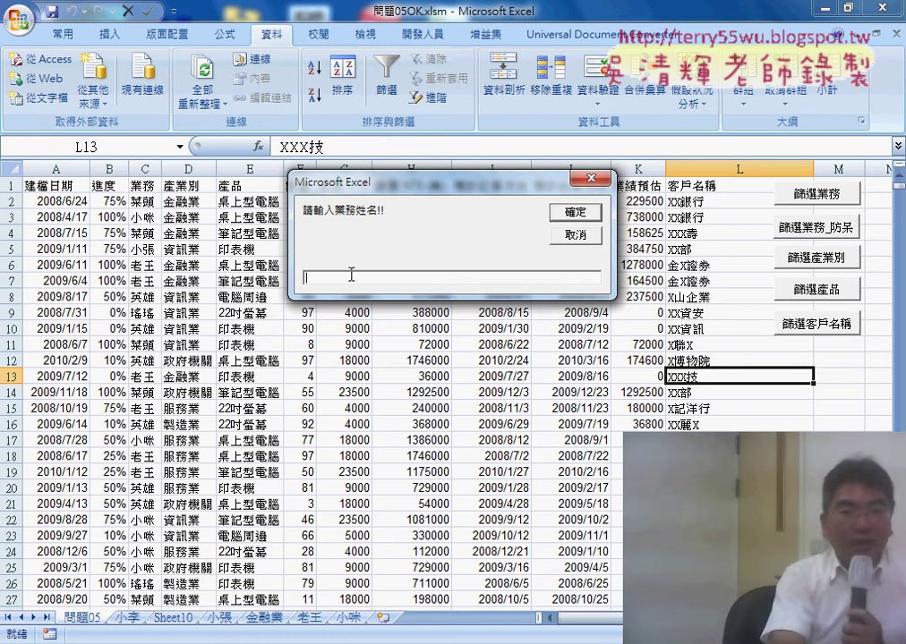
click(564, 217)
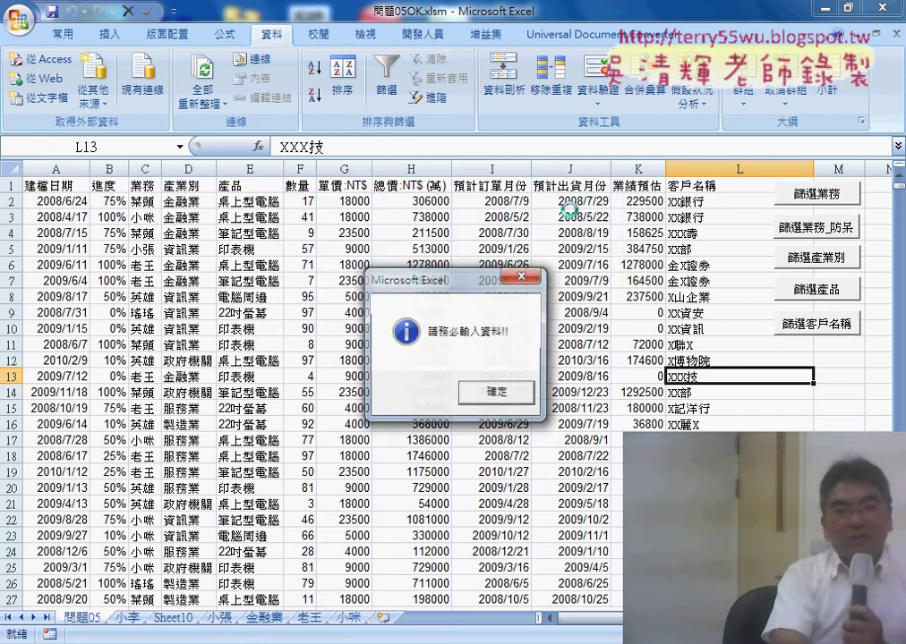
click(492, 392)
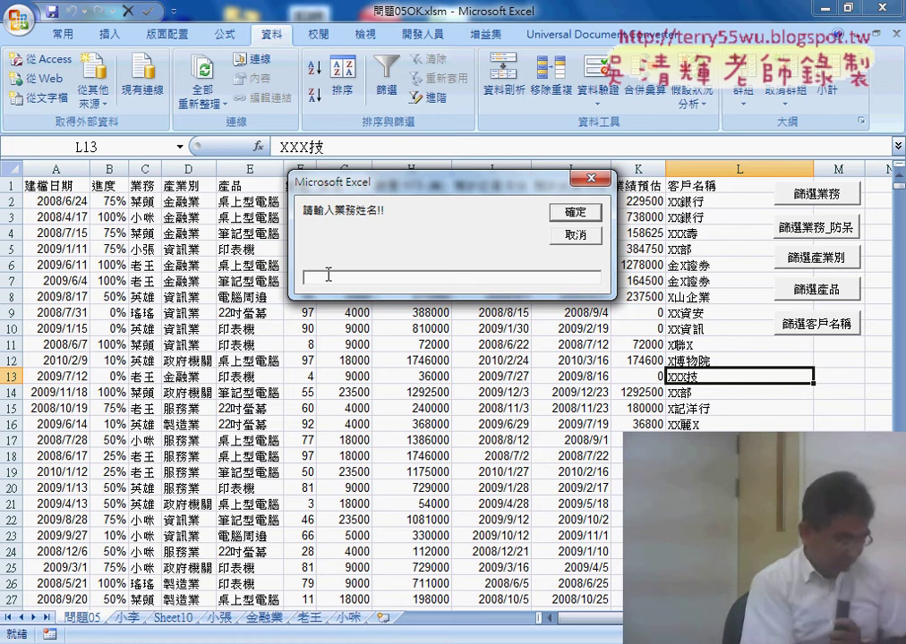
Step: Enter AAAA to get the 查無資料!! message, then go back to the Google Groups post
text(A)
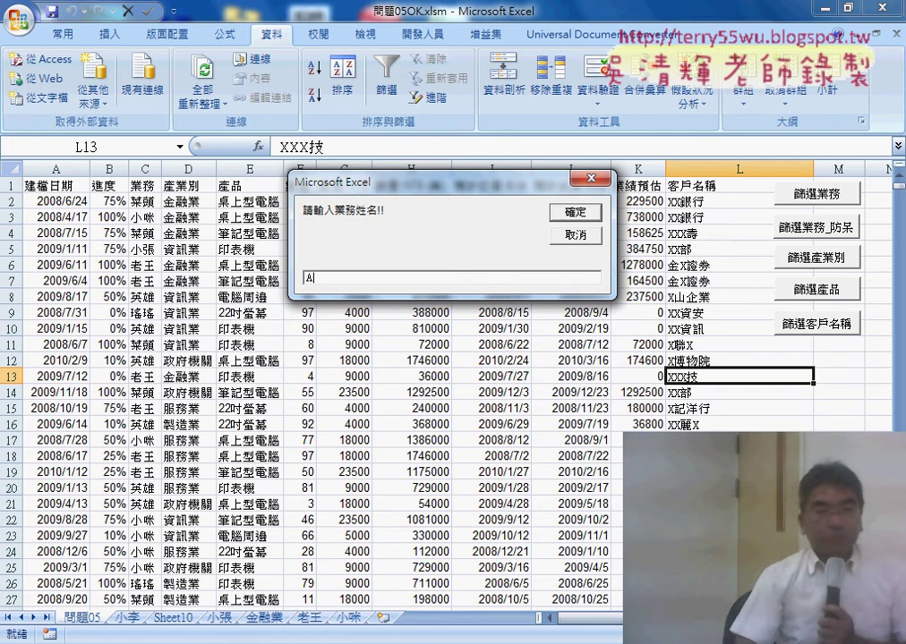
text(AAA)
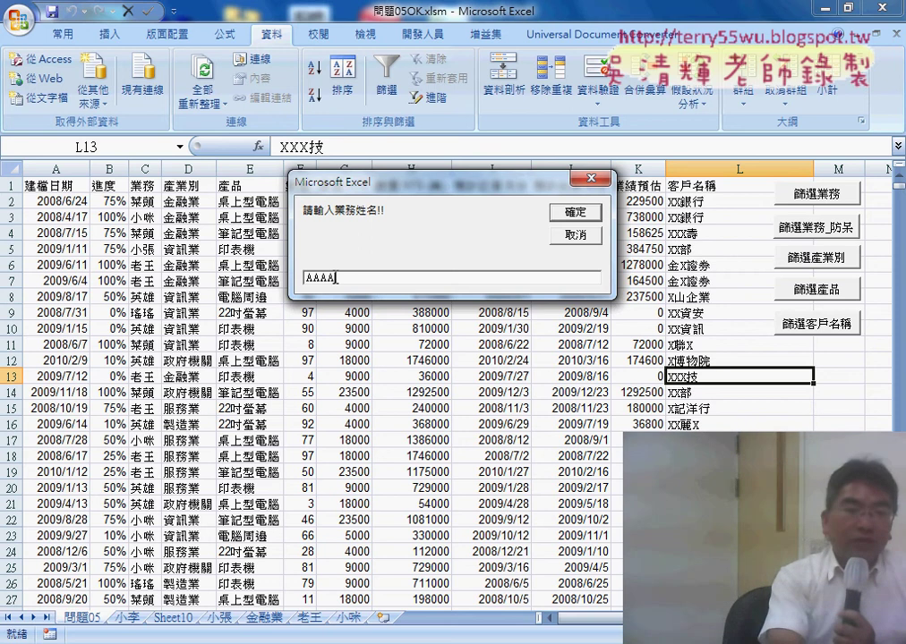
drag(336, 277, 300, 277)
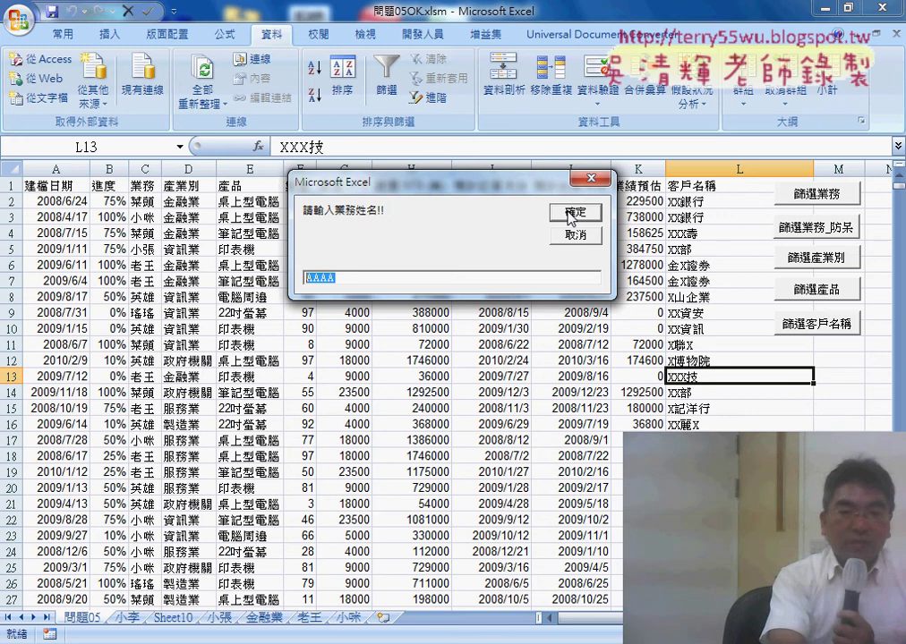
click(570, 215)
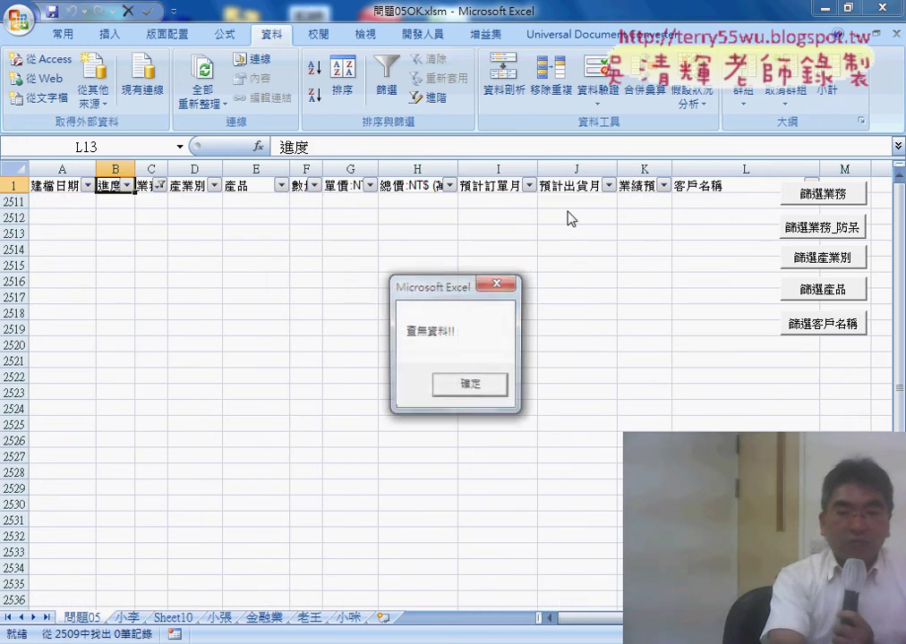
click(474, 387)
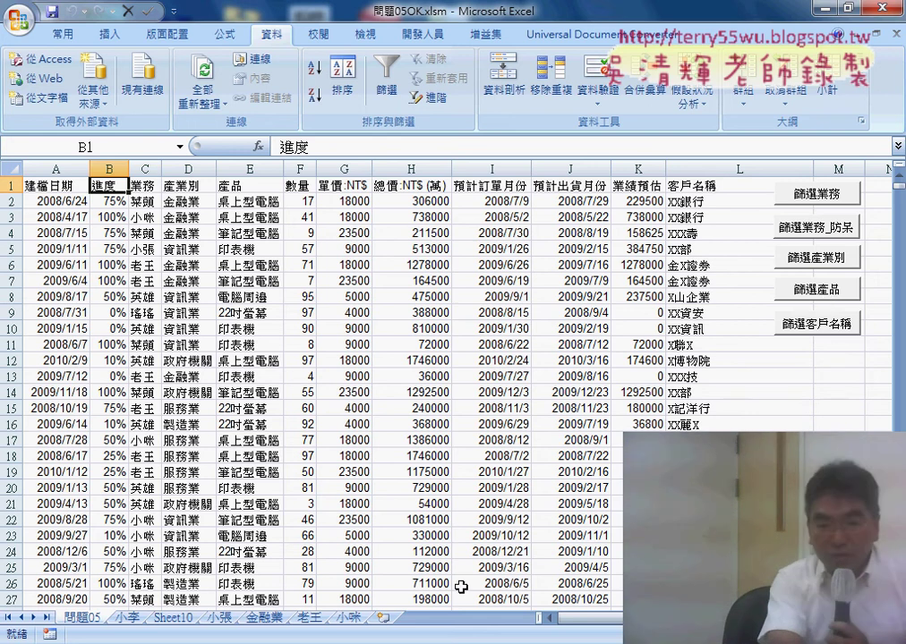
key(alt+Tab)
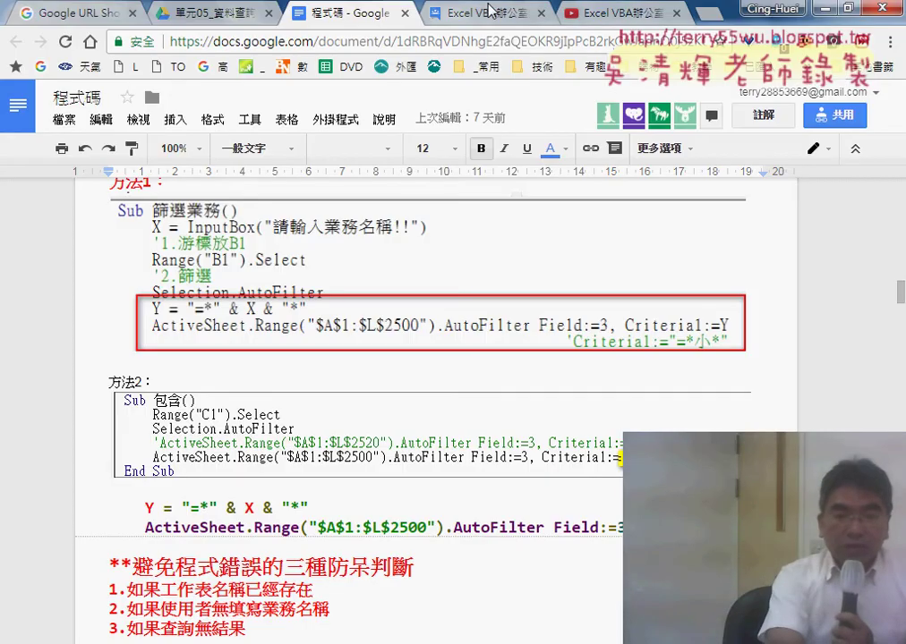
click(490, 10)
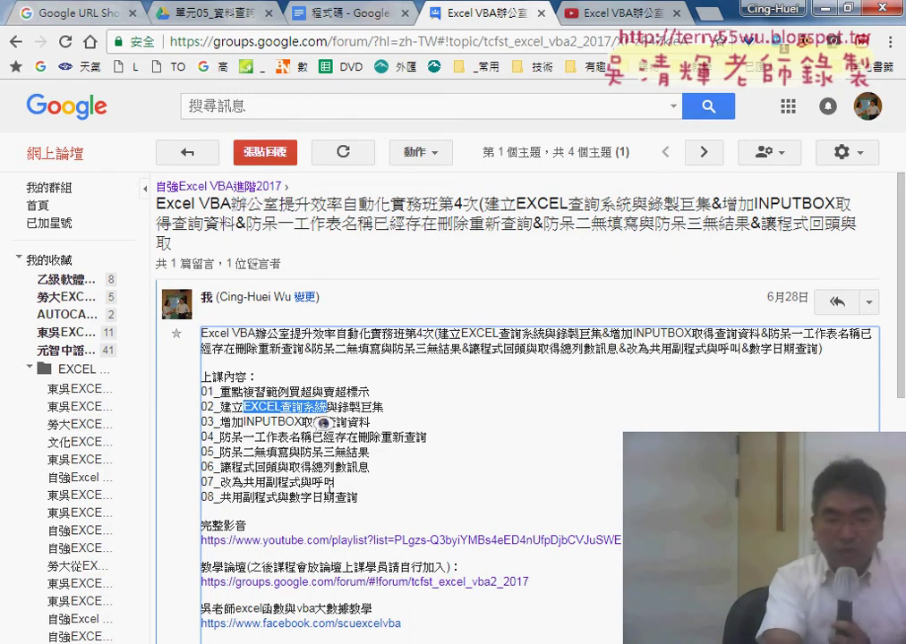
mouse_move(278, 497)
mouse_down()
mouse_move(358, 498)
mouse_move(200, 379)
mouse_up()
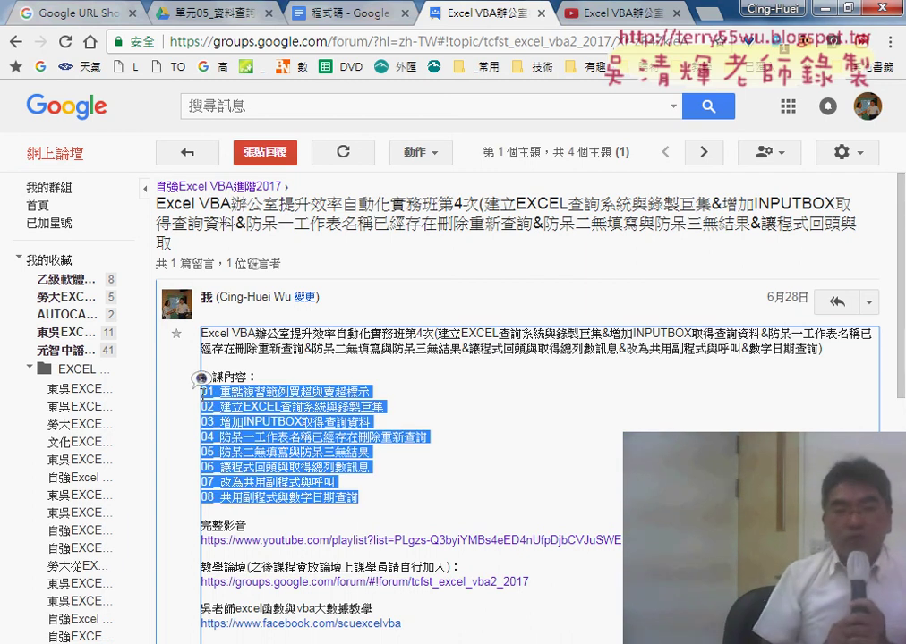